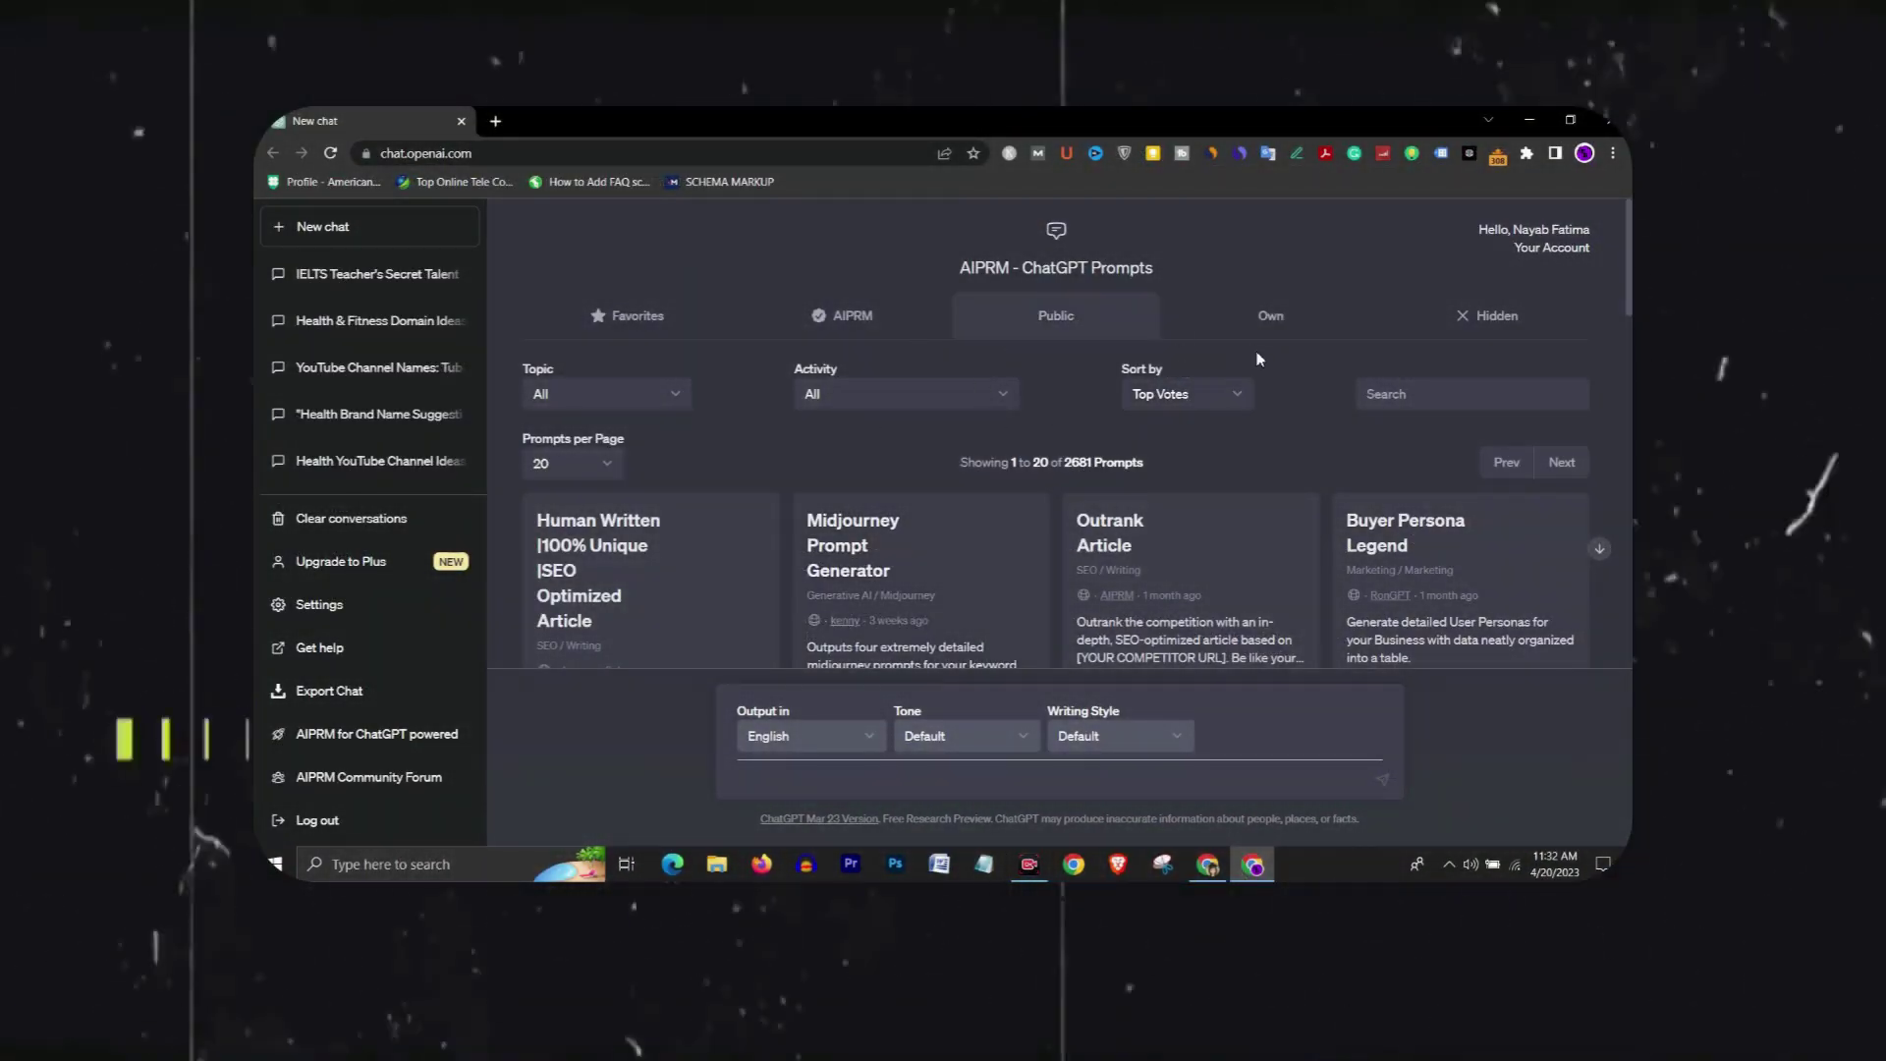
{"action": "scroll", "coordinate": [1258, 358], "scroll_direction": "down", "scroll_amount": 3}
{"action": "scroll", "coordinate": [1264, 371], "scroll_direction": "down", "scroll_amount": 3}
{"action": "scroll", "coordinate": [1262, 370], "scroll_direction": "down", "scroll_amount": 3}
{"action": "scroll", "coordinate": [1303, 417], "scroll_direction": "down", "scroll_amount": 3}
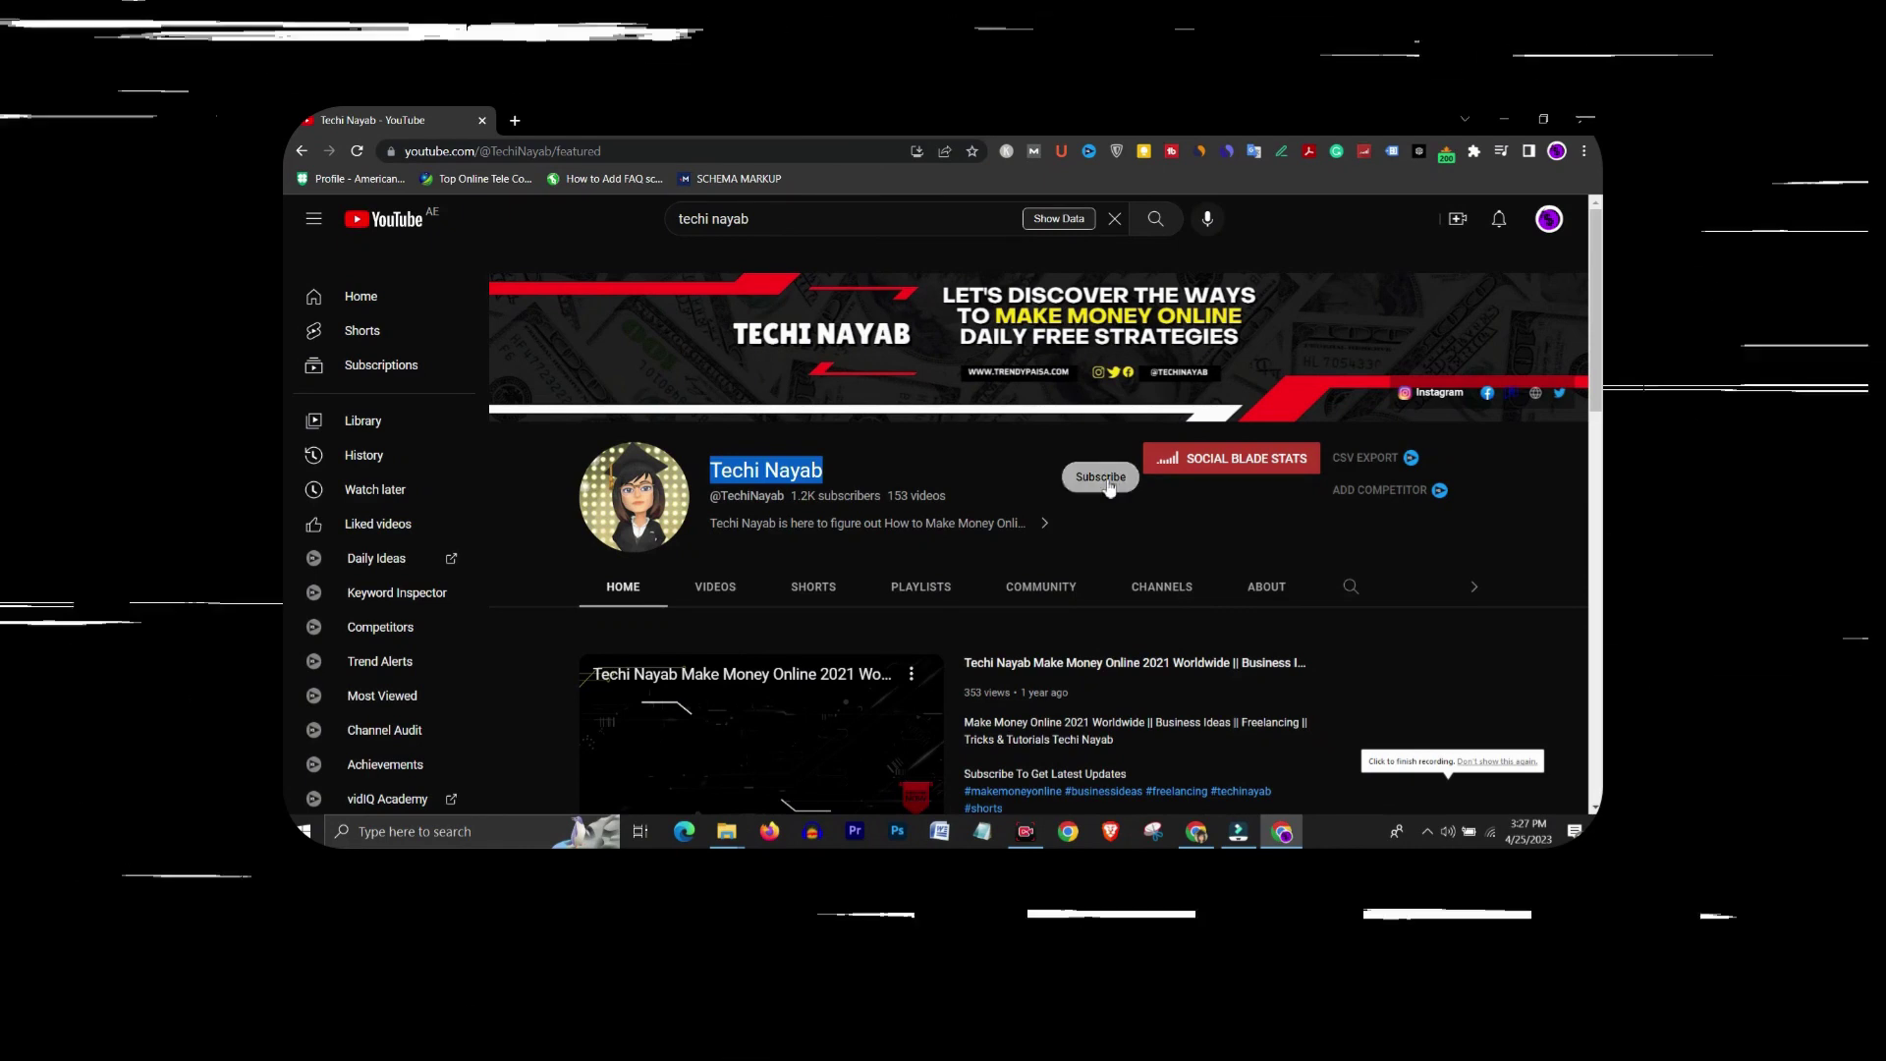
- Subscribe to Techi Nayab on YouTube and highlight the channel name
{"action": "left_click", "coordinate": [1108, 489]}
{"action": "left_click", "coordinate": [1076, 476]}
{"action": "left_click", "coordinate": [1064, 524]}
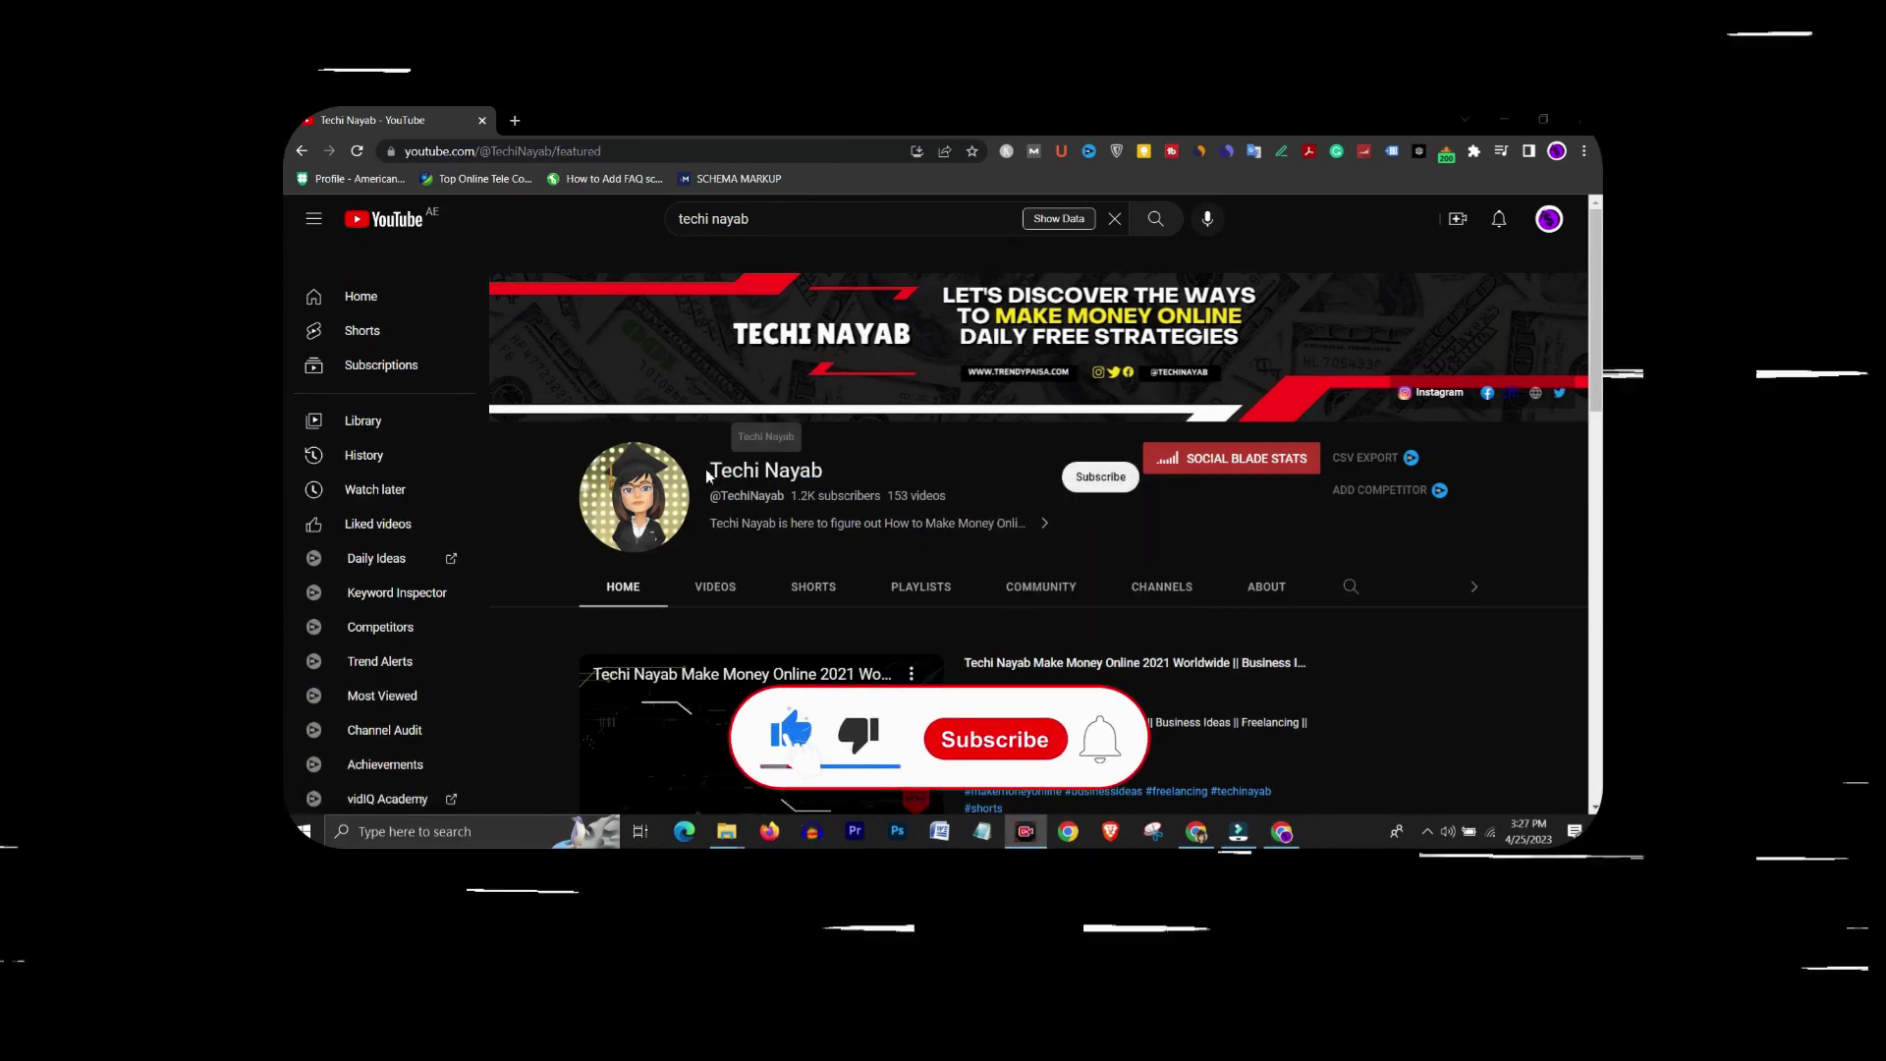
{"action": "left_click_drag", "start_coordinate": [707, 475], "coordinate": [825, 472]}
{"action": "left_click", "coordinate": [1102, 476]}
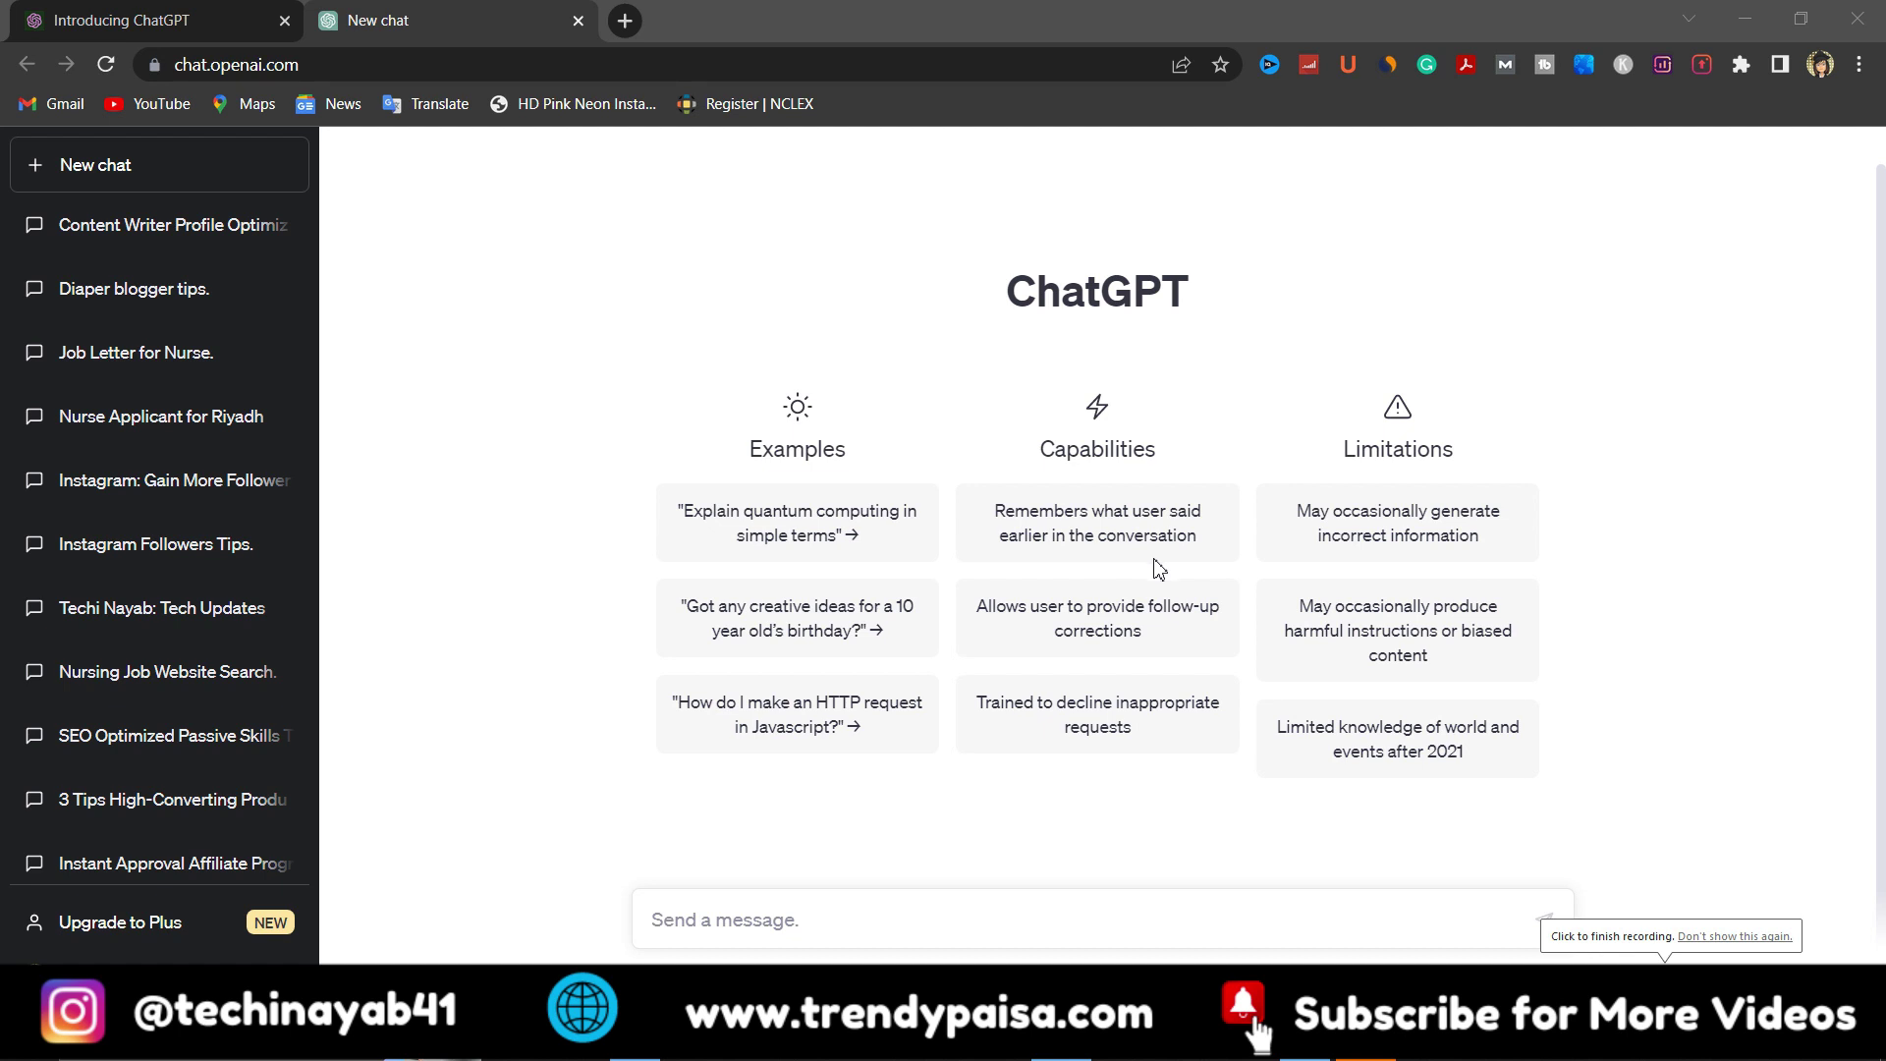
- Ask ChatGPT 'How to Write a Blog Post Fast? Write an article'
{"action": "left_click", "coordinate": [1132, 918]}
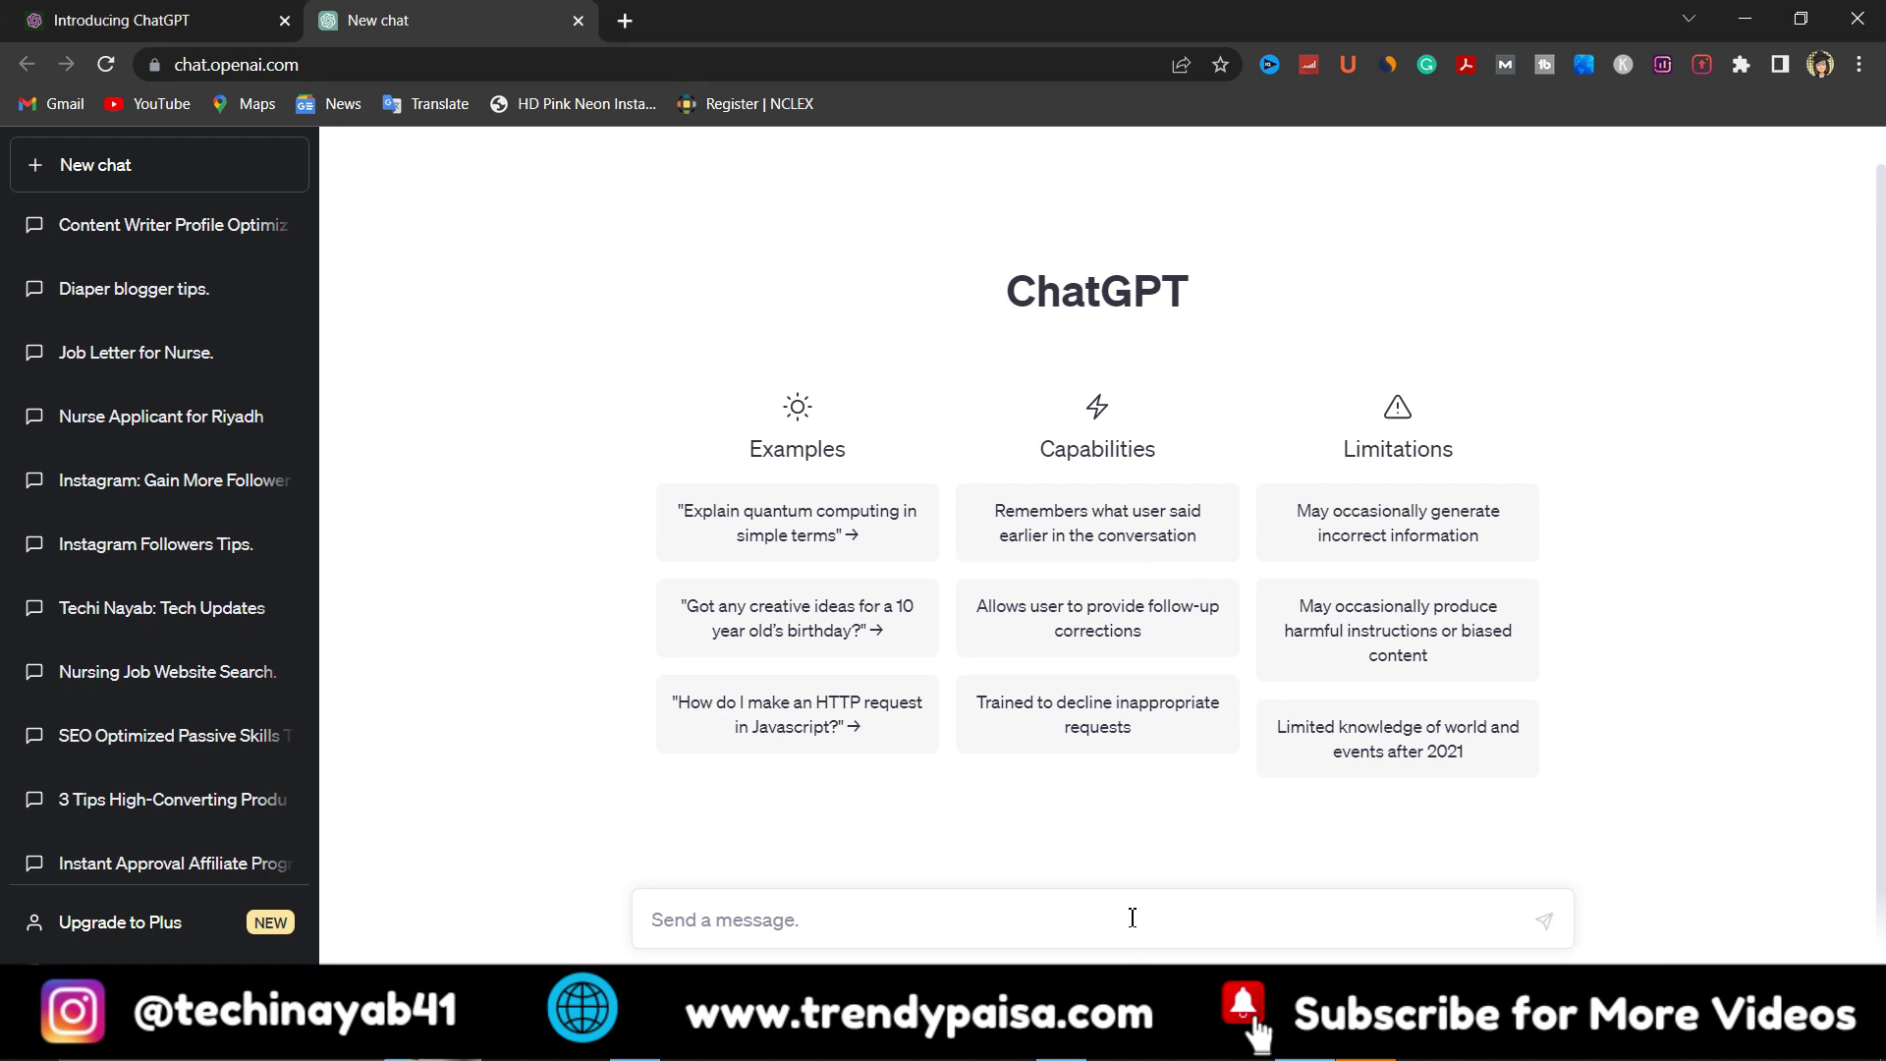
{"action": "type", "text": "Ho"}
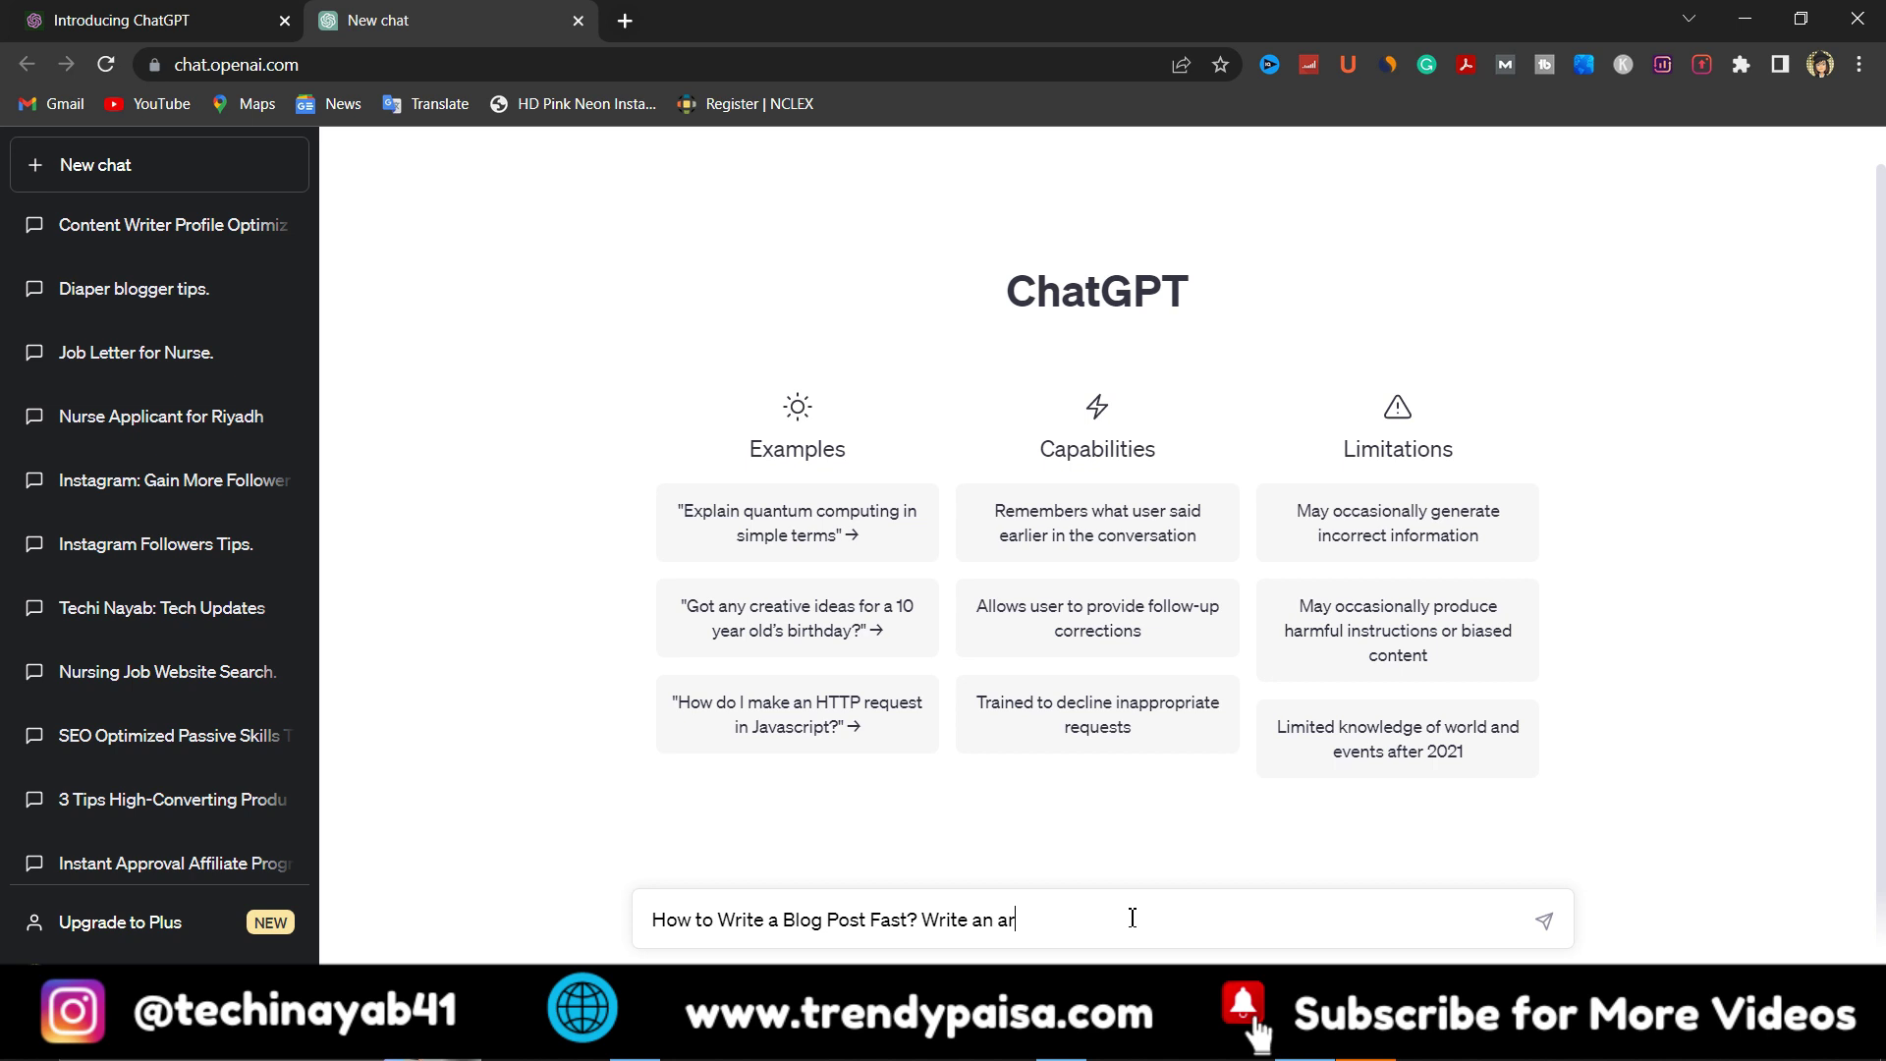
{"action": "type", "text": "le"}
{"action": "key", "text": "Return"}
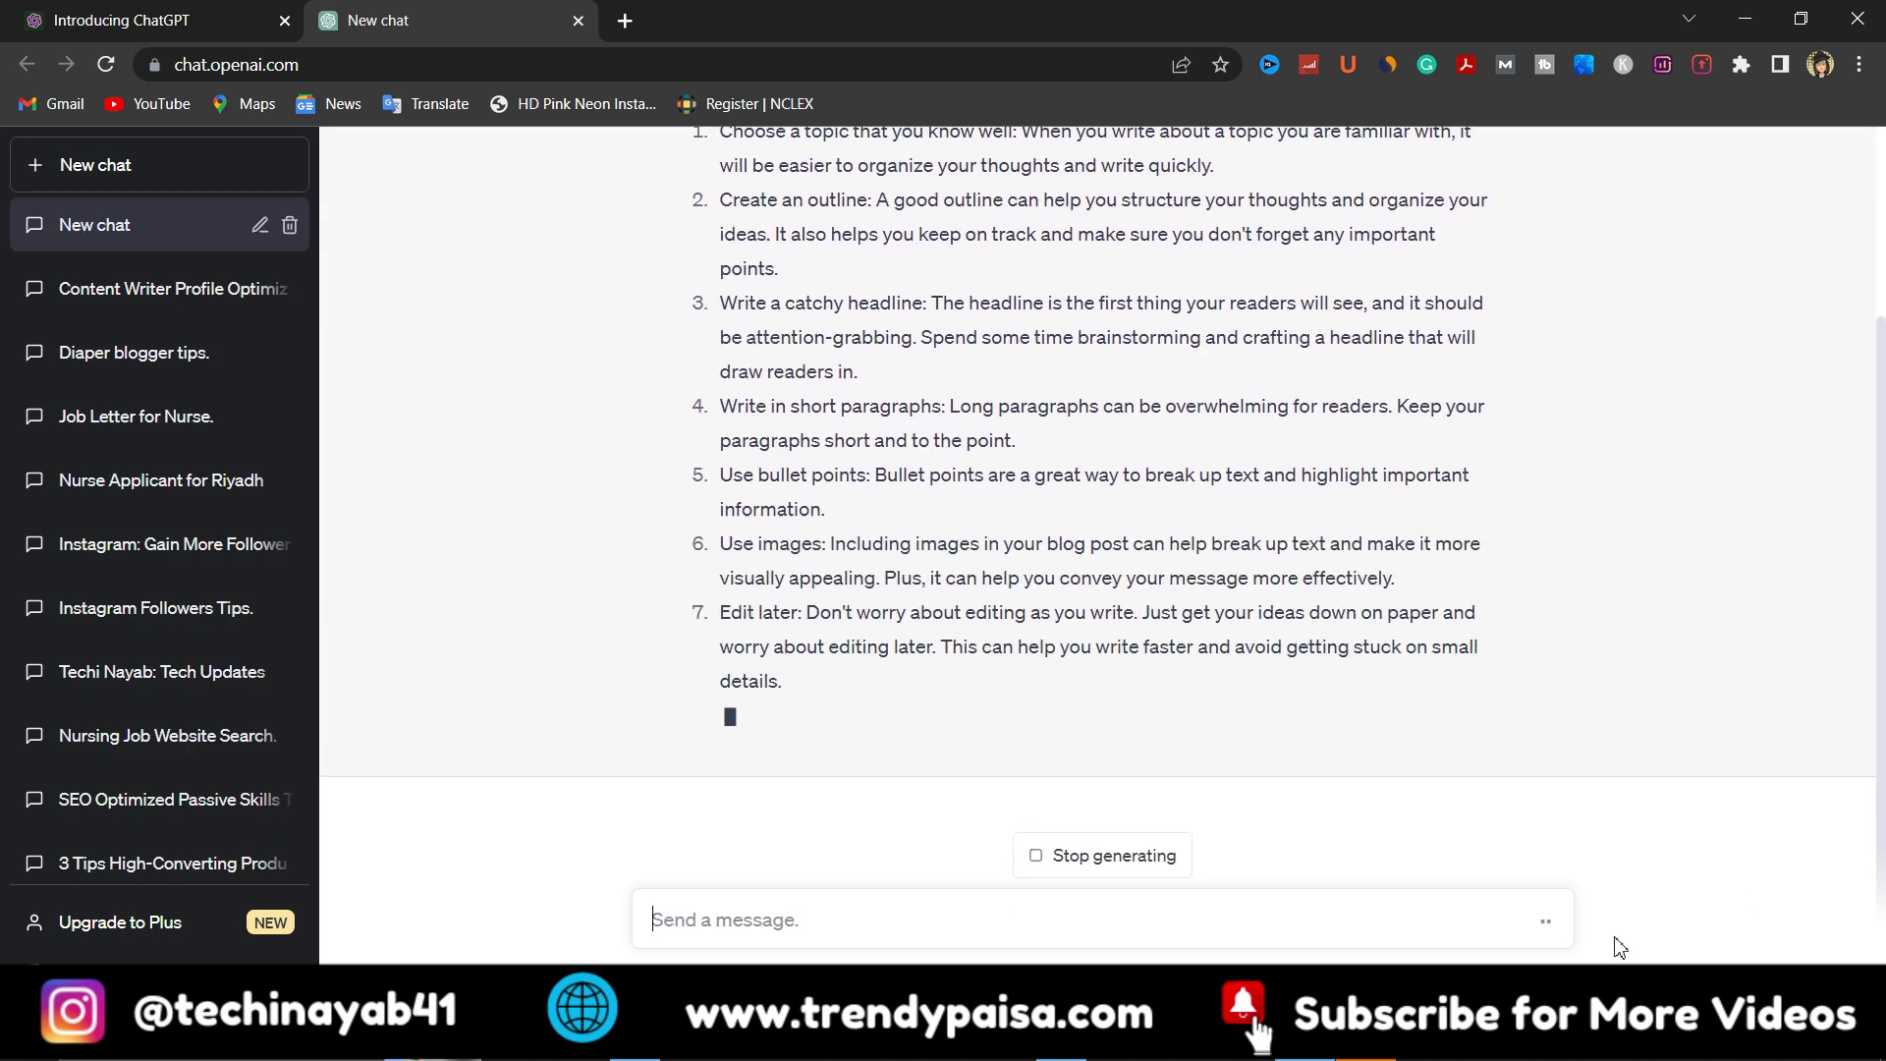
{"action": "scroll", "coordinate": [1533, 680], "scroll_direction": "up", "scroll_amount": 3}
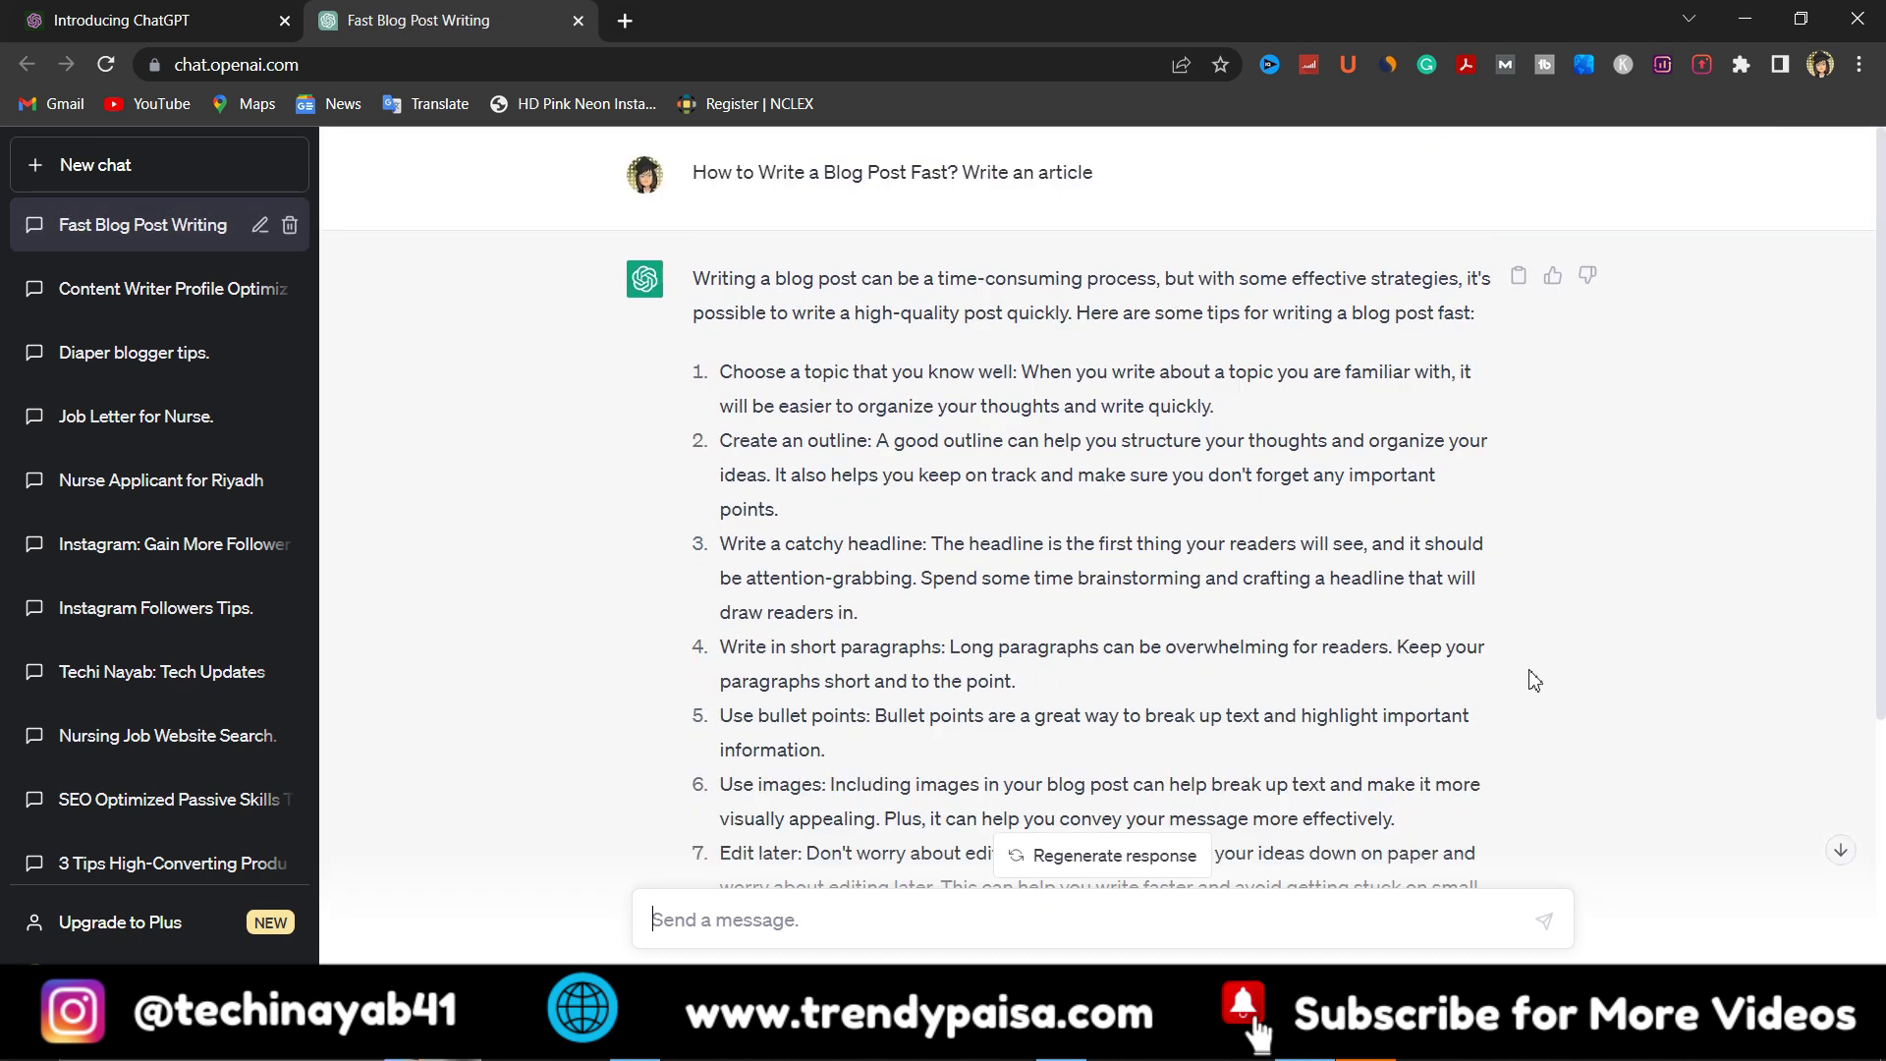
{"action": "scroll", "coordinate": [1534, 679], "scroll_direction": "down", "scroll_amount": 2}
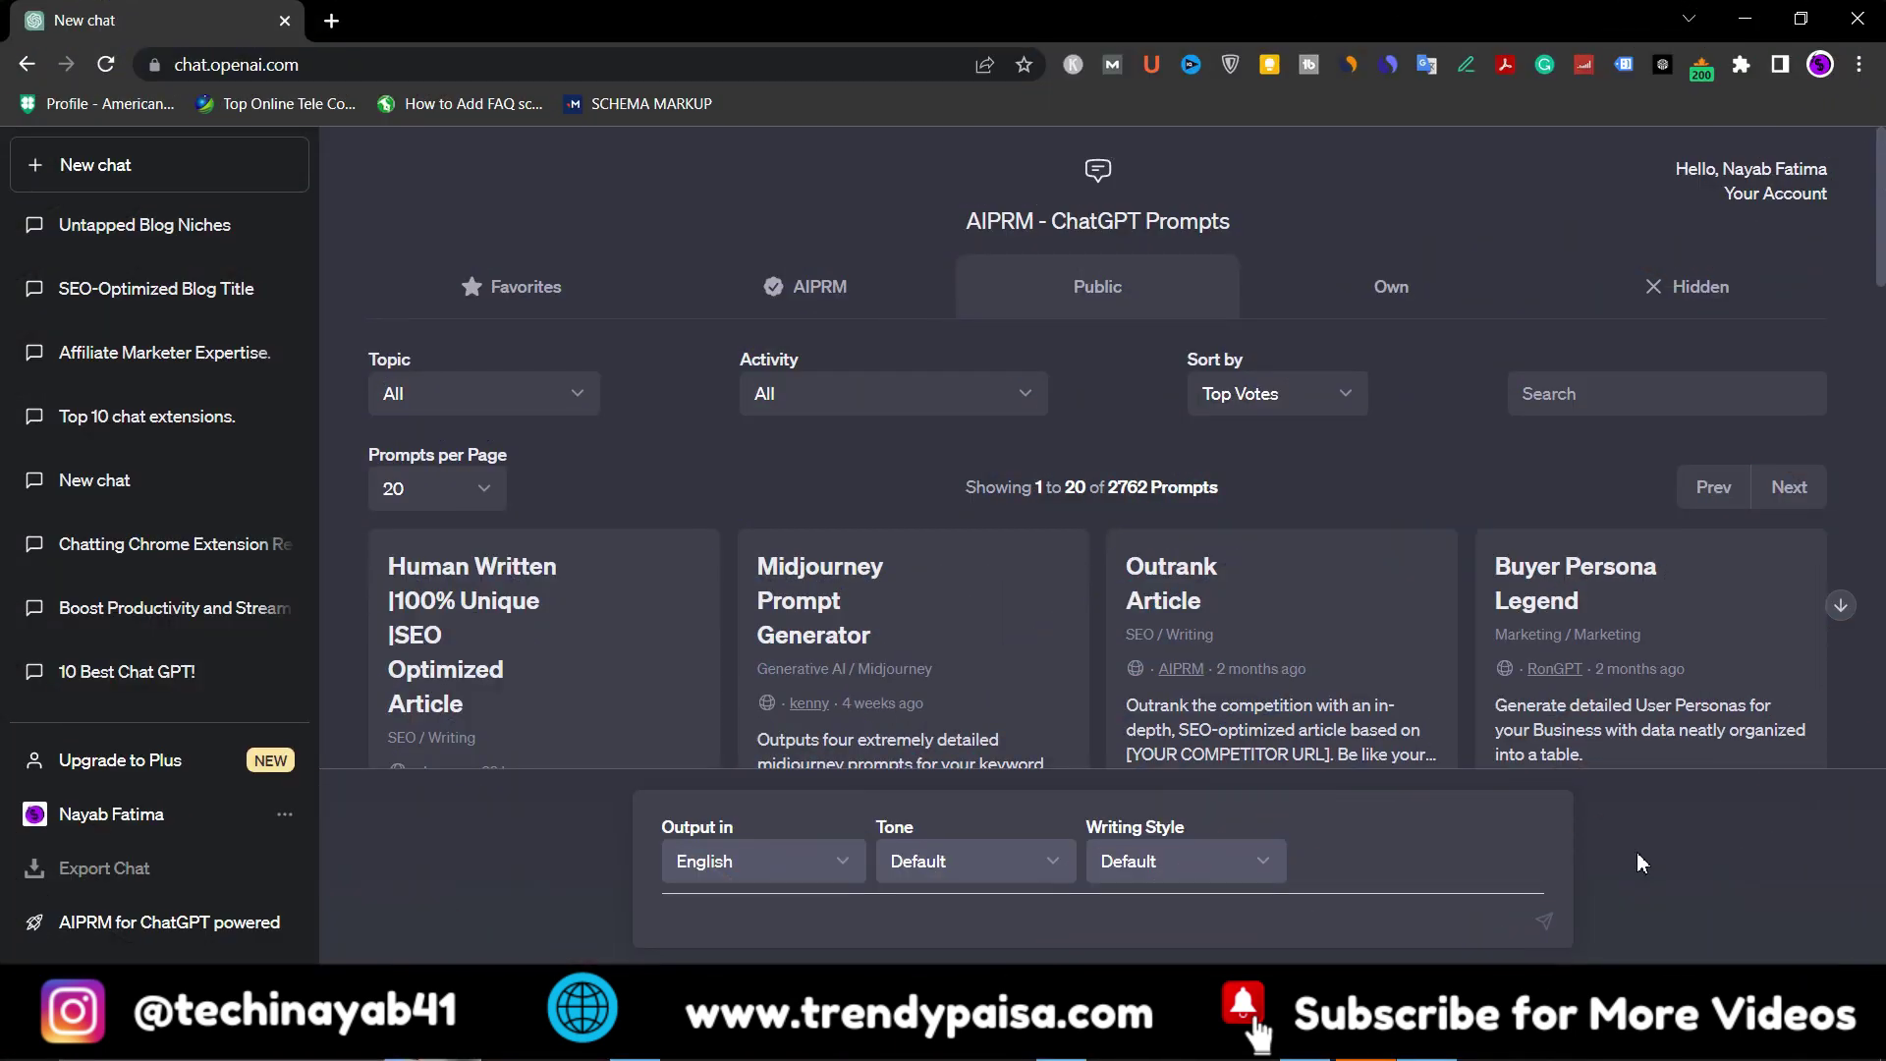
{"action": "scroll", "coordinate": [1097, 752], "scroll_direction": "down", "scroll_amount": 15}
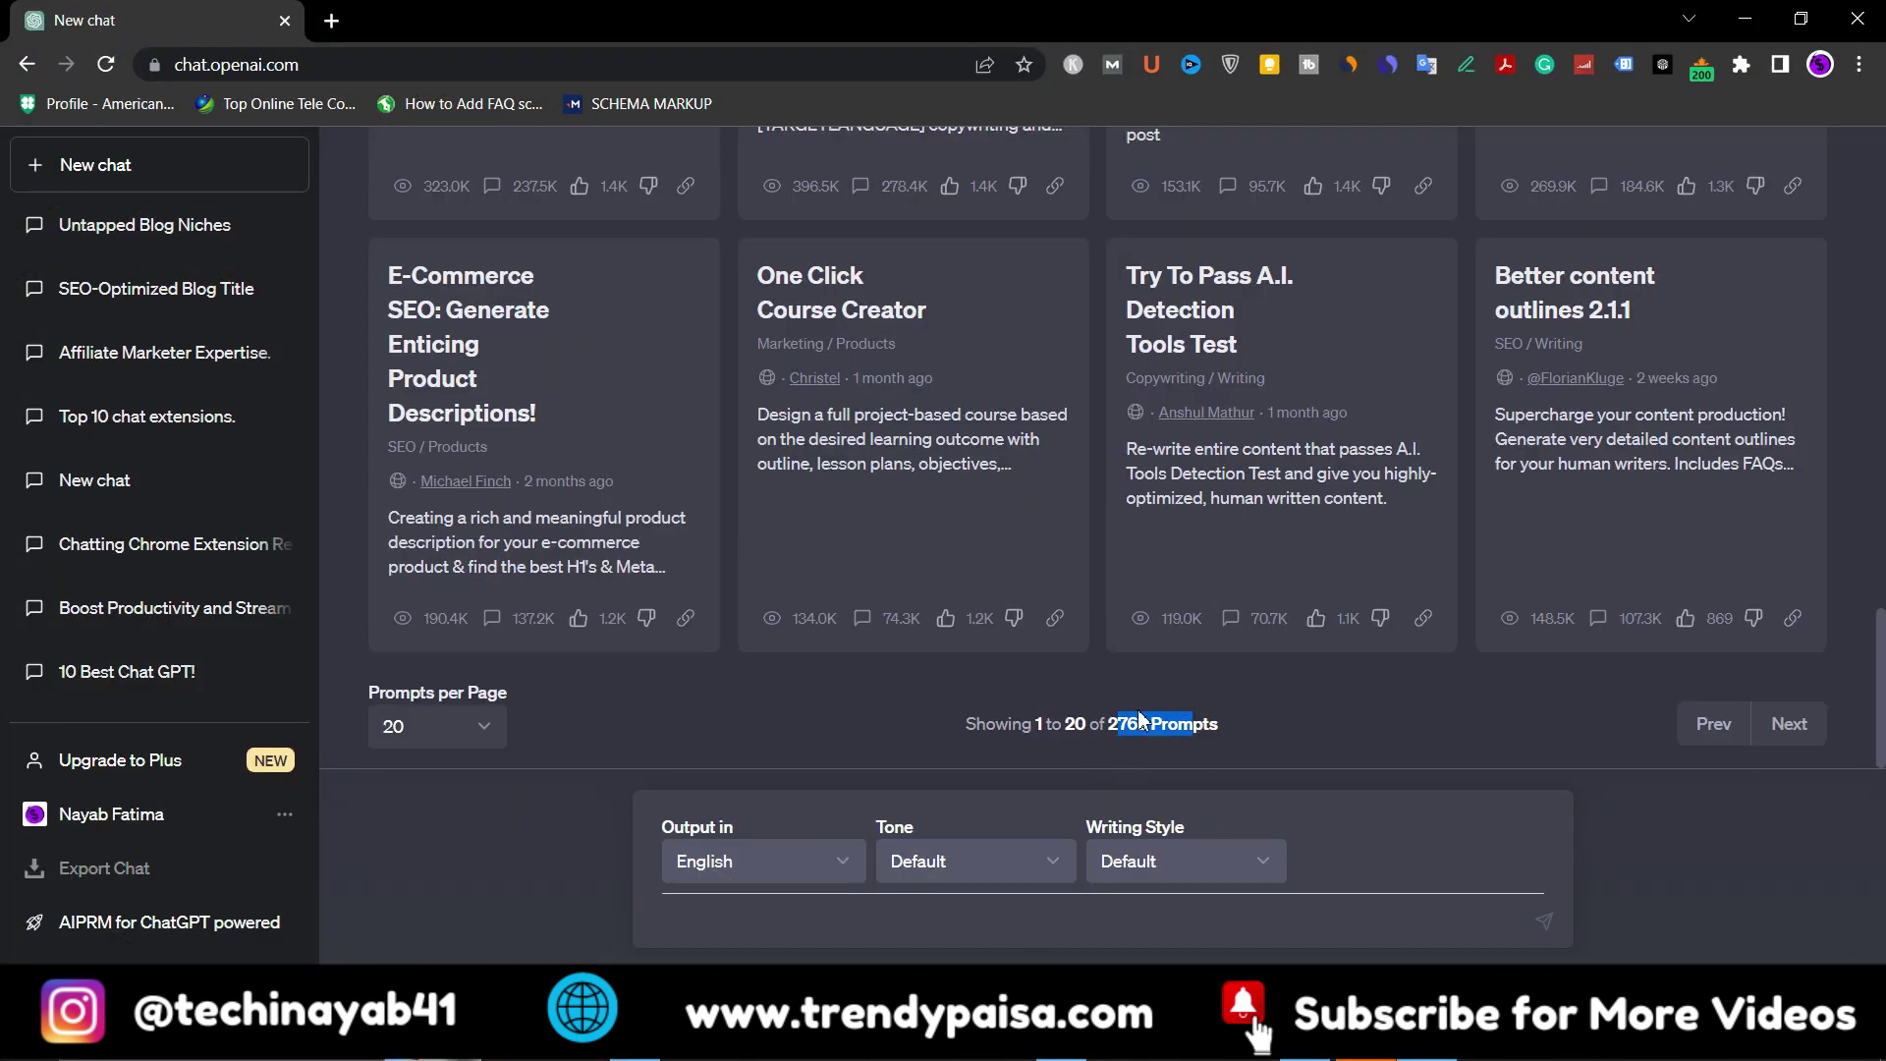
- Pick the 'Human Written |100% Unique |SEO Optimized Article' AIPRM prompt for the keyword article
{"action": "left_click", "coordinate": [1168, 766]}
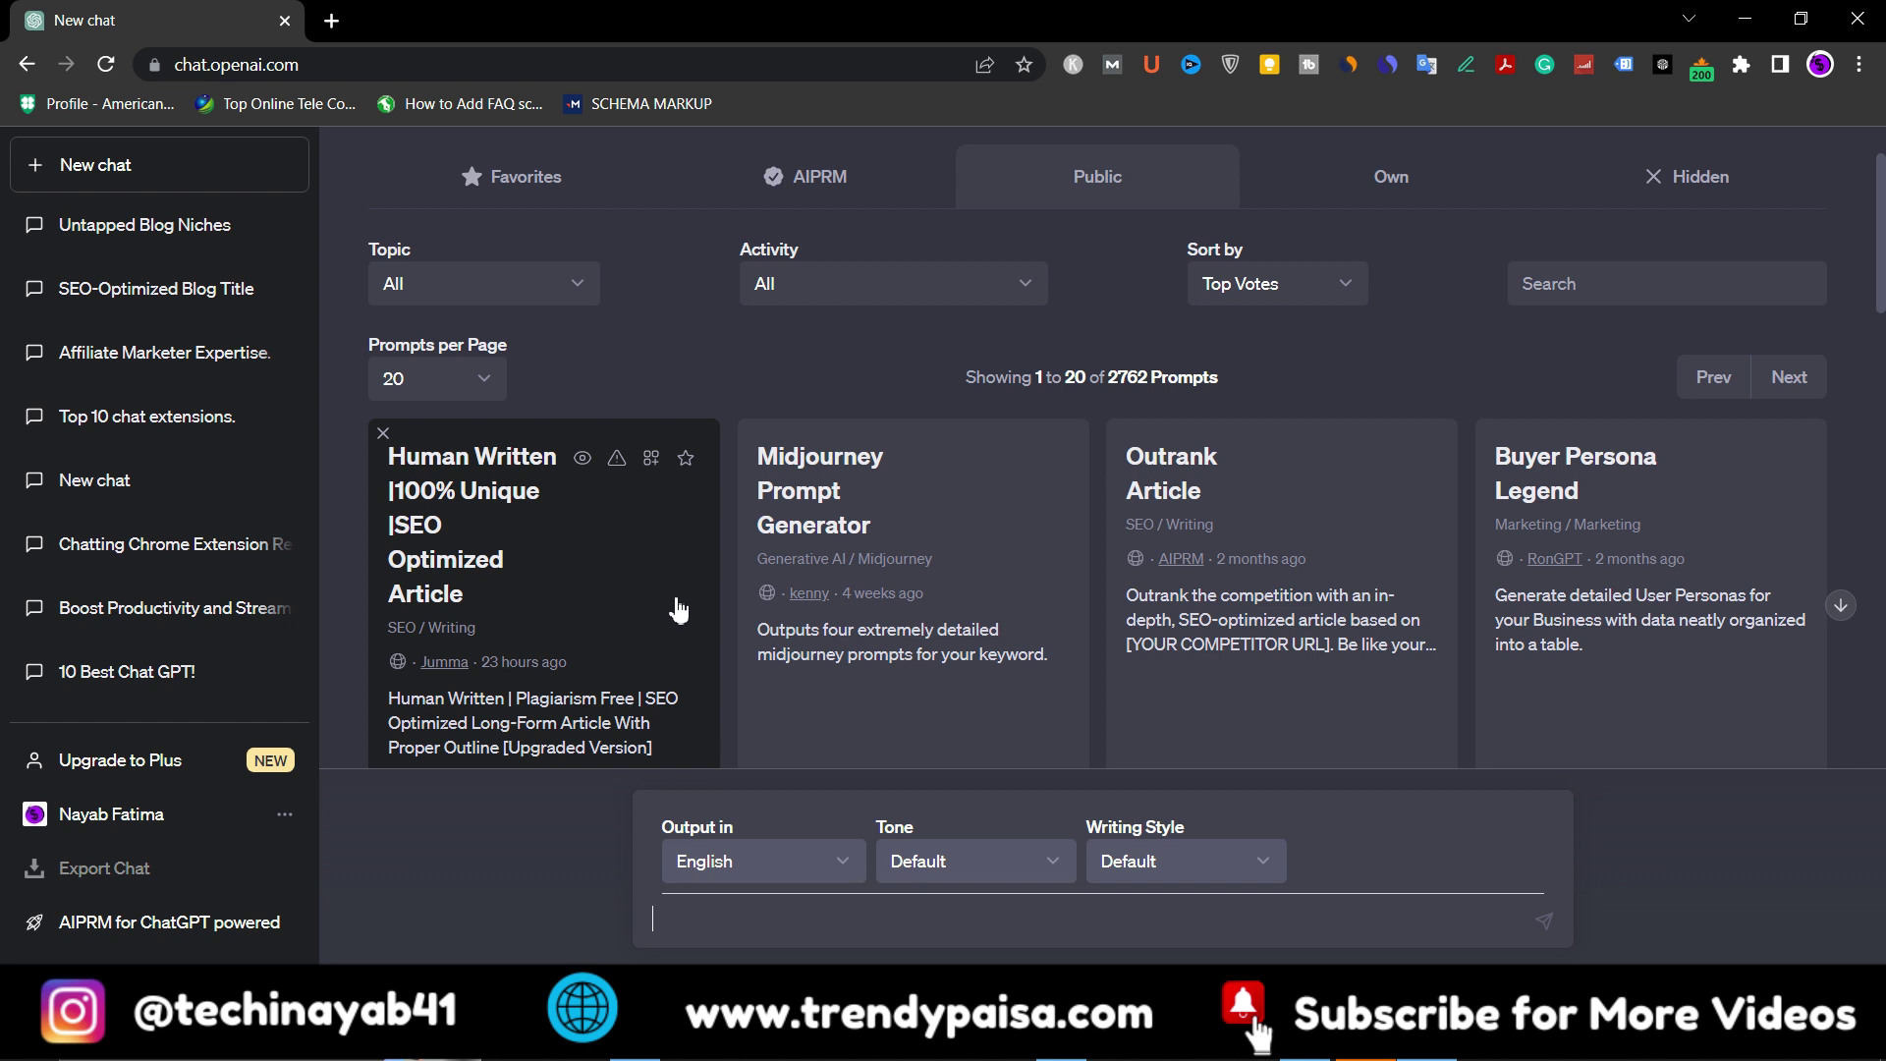
{"action": "left_click", "coordinate": [677, 609]}
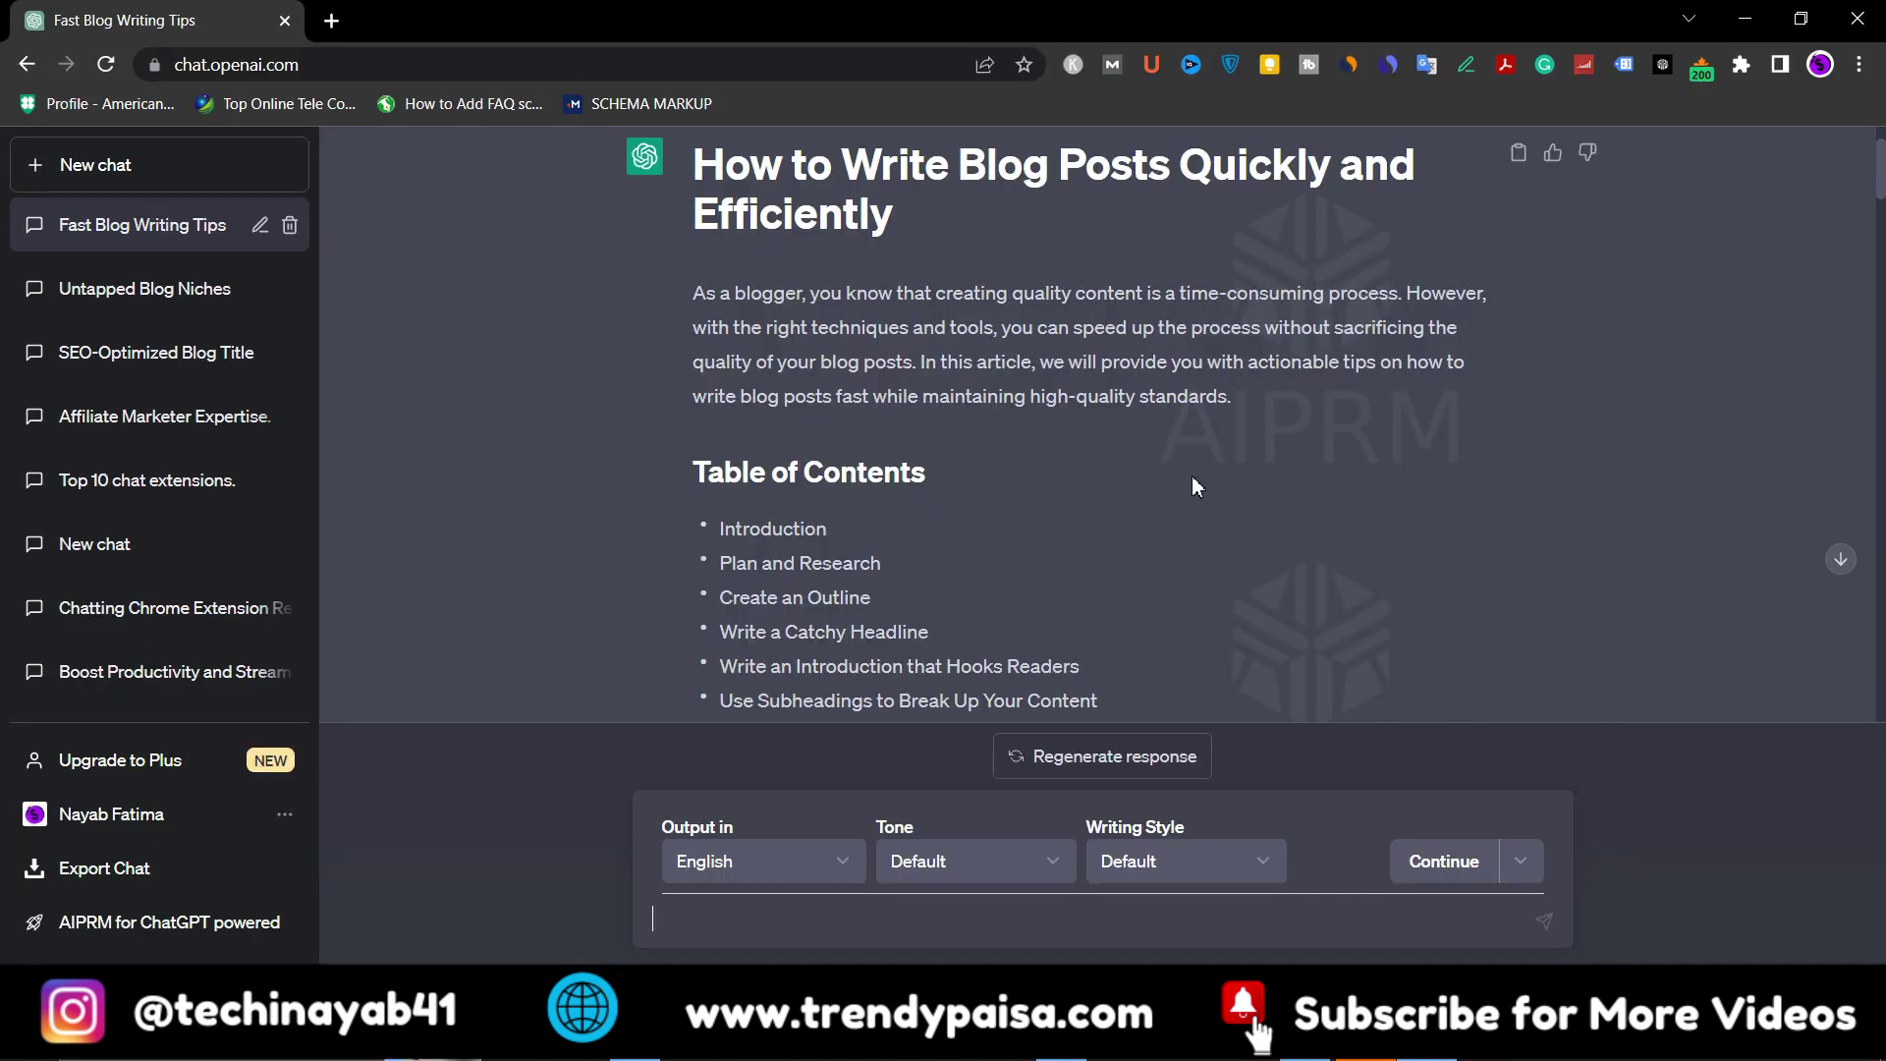
{"action": "scroll", "coordinate": [1197, 479], "scroll_direction": "down", "scroll_amount": 1}
{"action": "scroll", "coordinate": [1192, 486], "scroll_direction": "down", "scroll_amount": 1}
{"action": "scroll", "coordinate": [1192, 486], "scroll_direction": "down", "scroll_amount": 2}
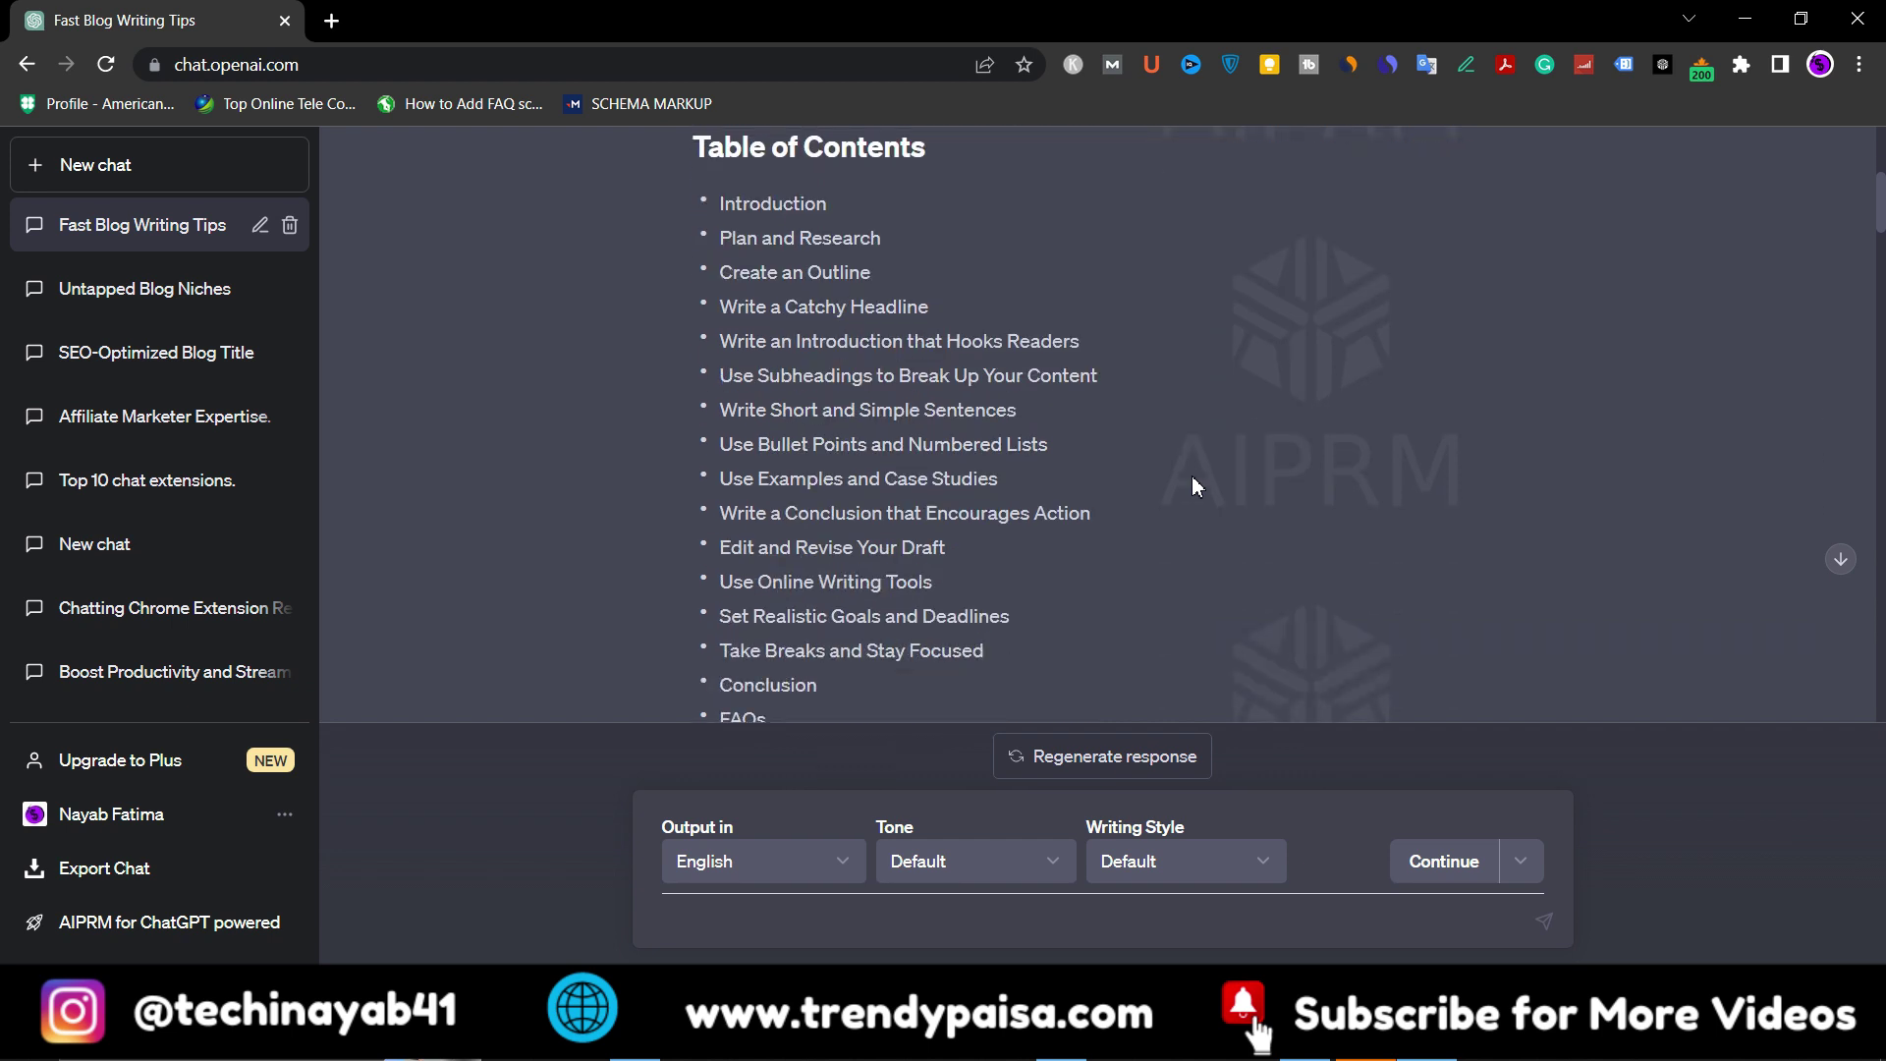
{"action": "scroll", "coordinate": [1195, 478], "scroll_direction": "down", "scroll_amount": 2}
{"action": "scroll", "coordinate": [1194, 479], "scroll_direction": "down", "scroll_amount": 1}
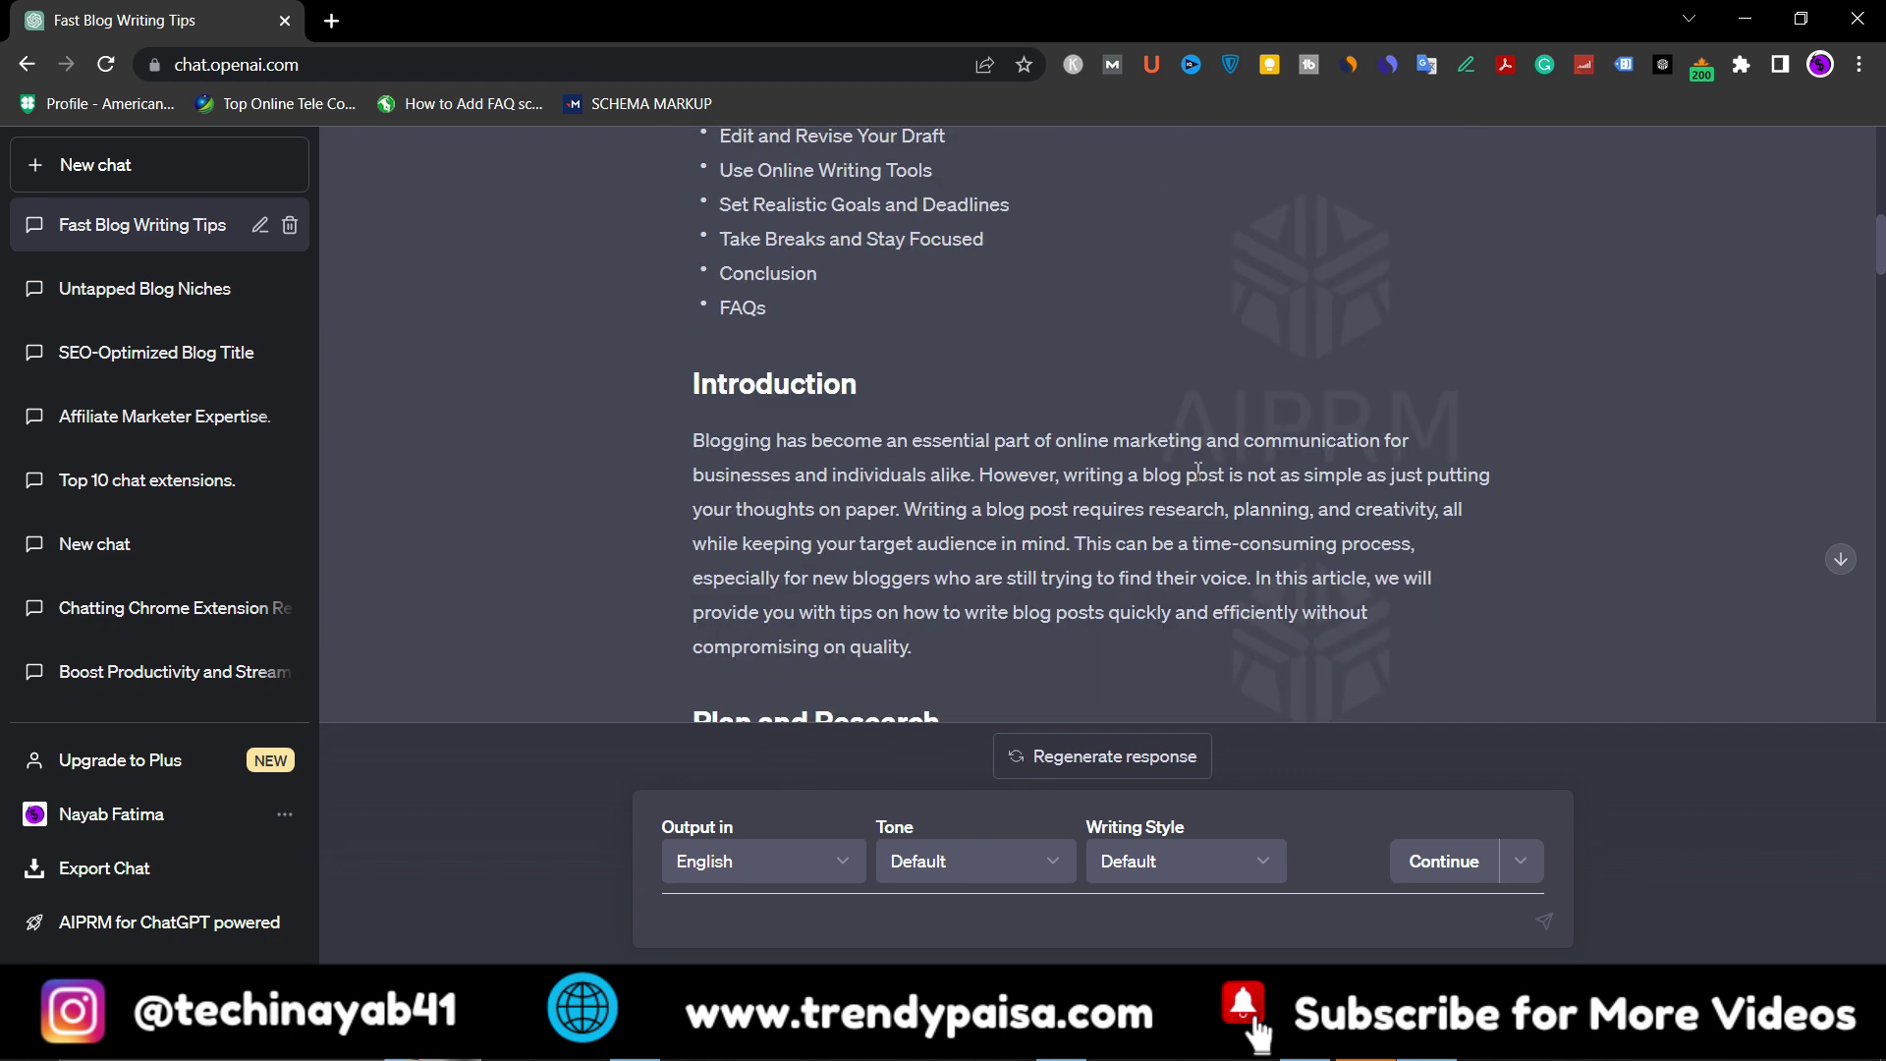
{"action": "scroll", "coordinate": [1194, 480], "scroll_direction": "down", "scroll_amount": 1}
{"action": "scroll", "coordinate": [1195, 479], "scroll_direction": "down", "scroll_amount": 1}
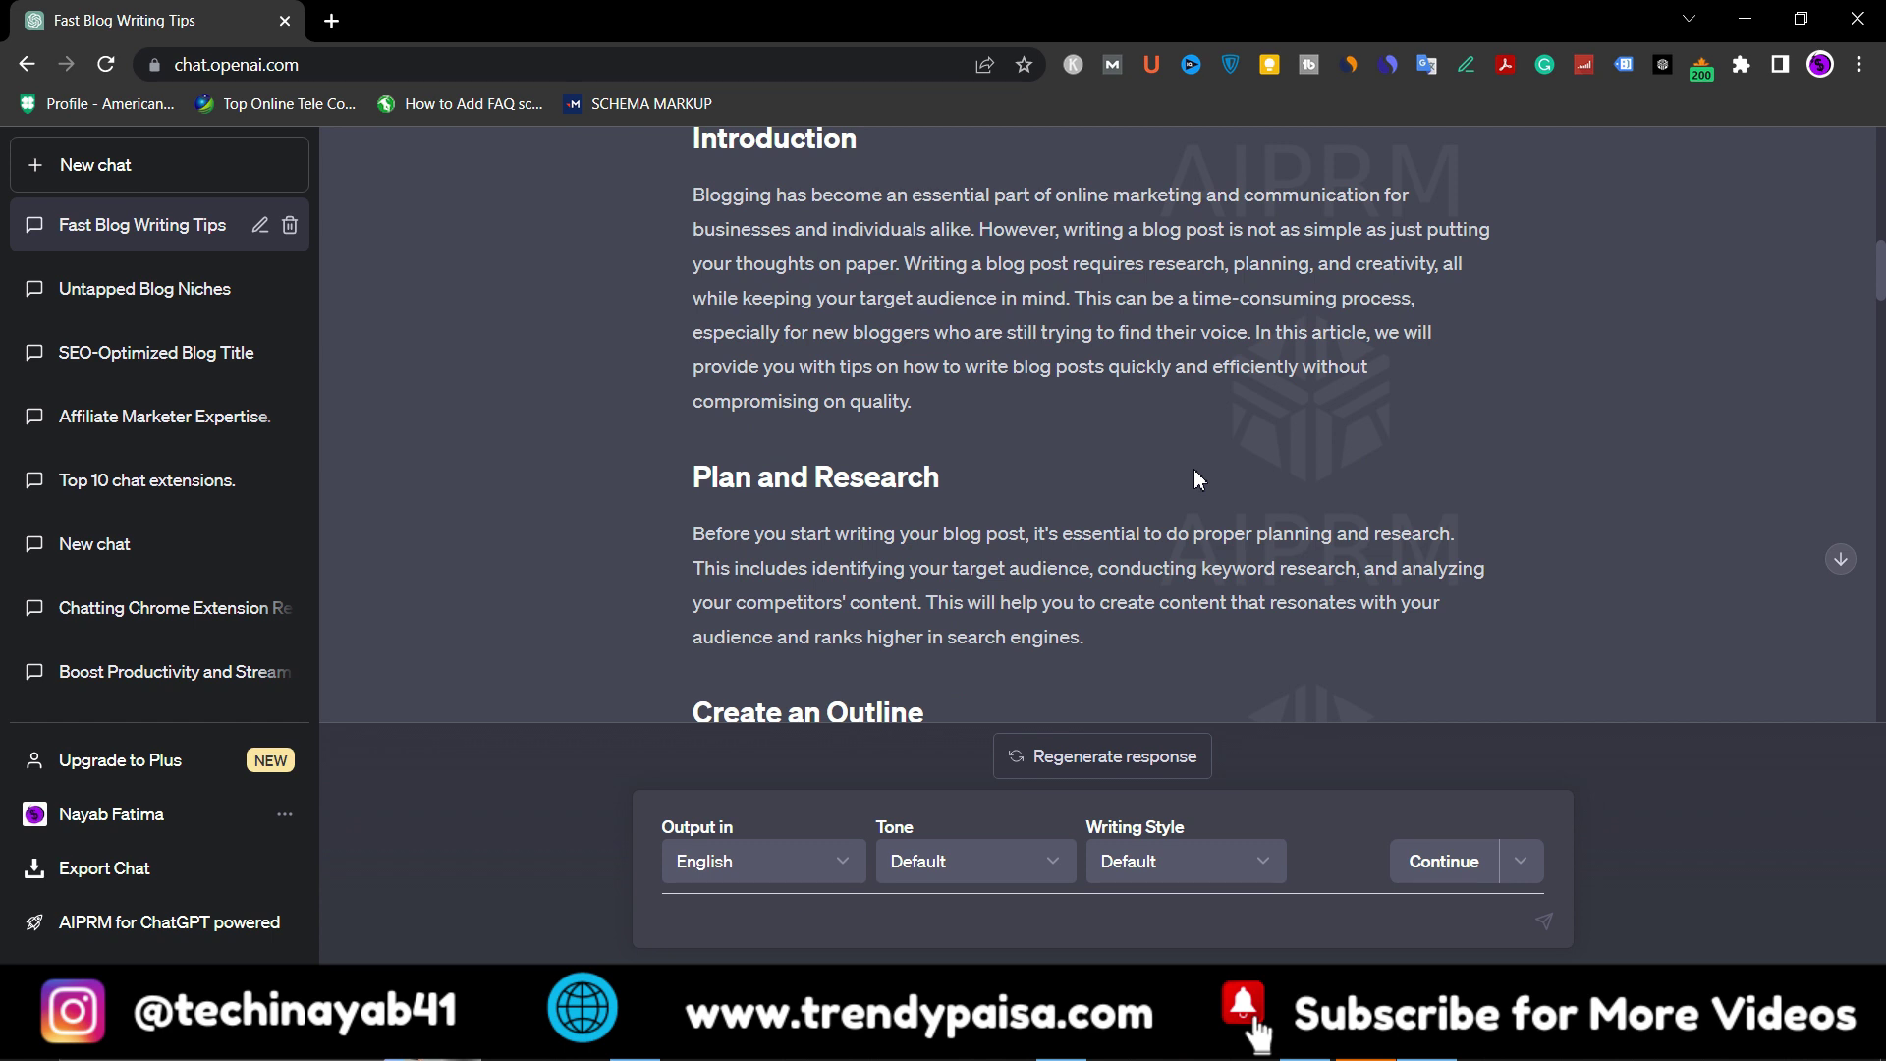
{"action": "scroll", "coordinate": [1194, 479], "scroll_direction": "down", "scroll_amount": 2}
{"action": "scroll", "coordinate": [1194, 469], "scroll_direction": "down", "scroll_amount": 1}
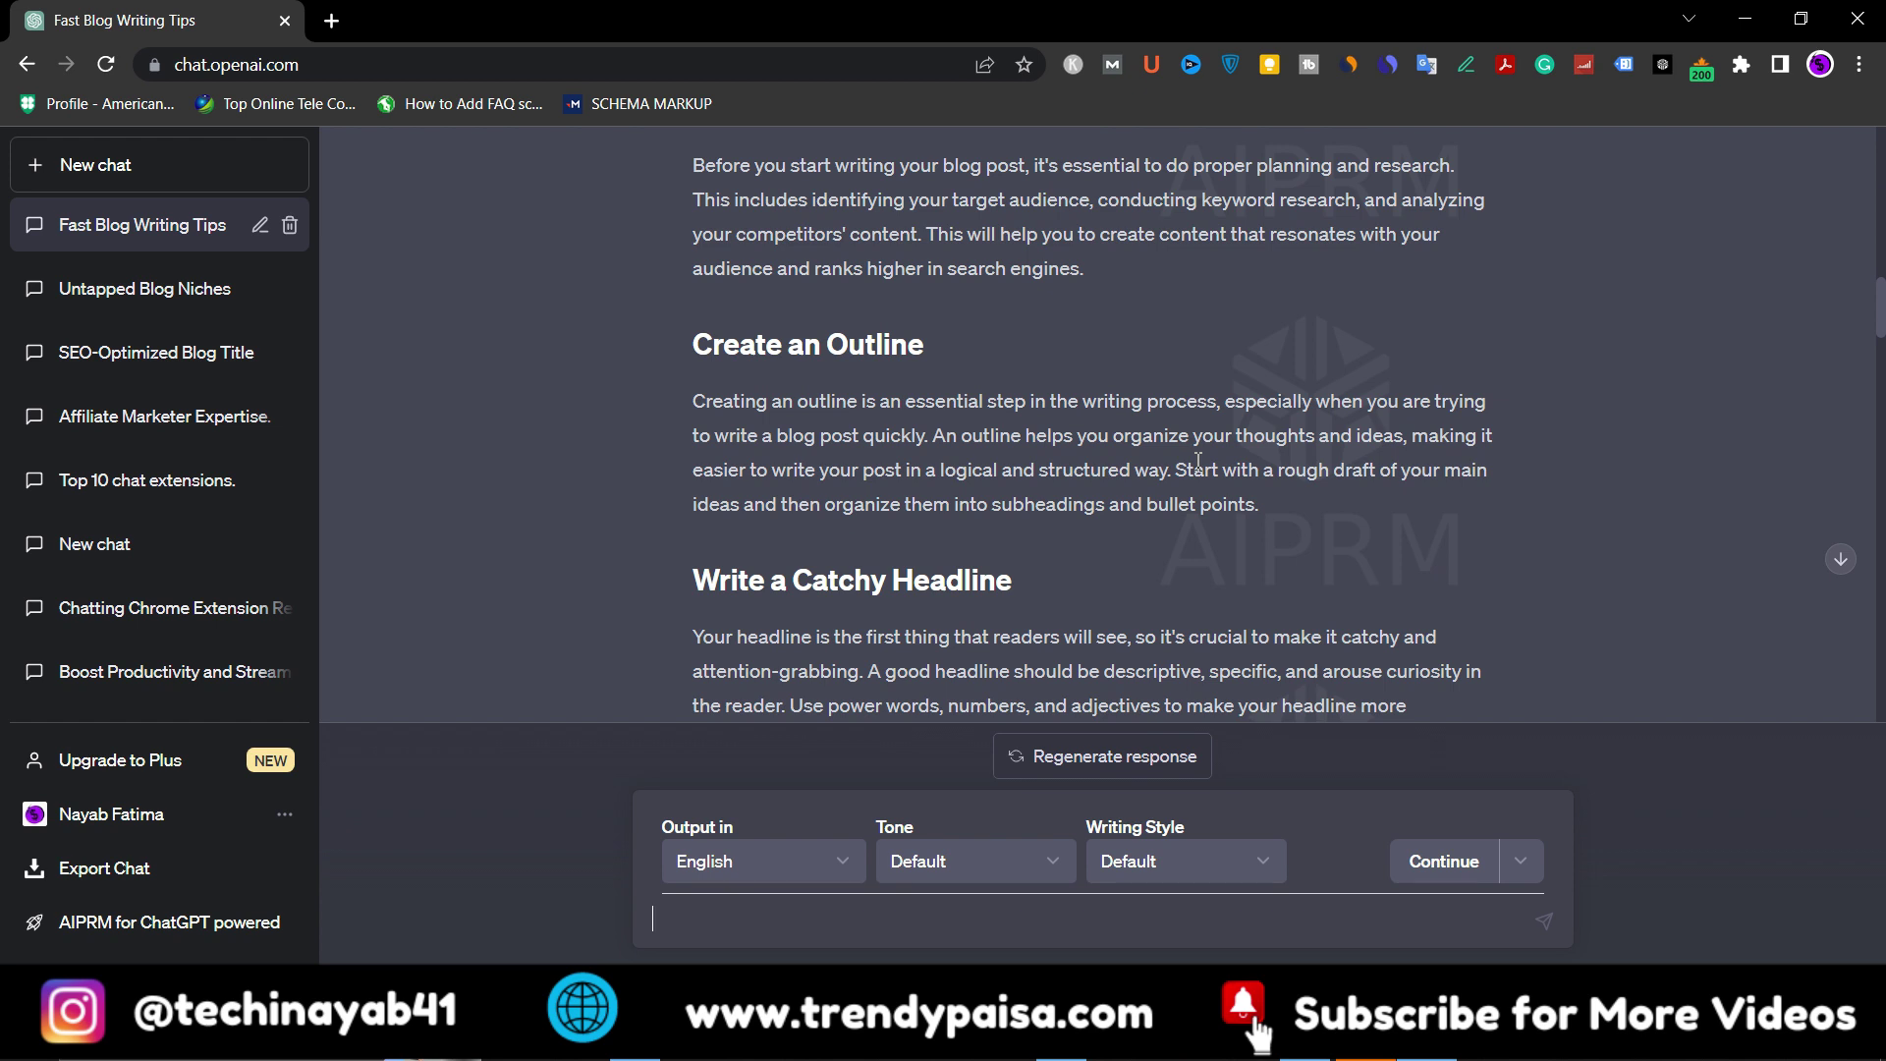
{"action": "scroll", "coordinate": [1199, 463], "scroll_direction": "down", "scroll_amount": 2}
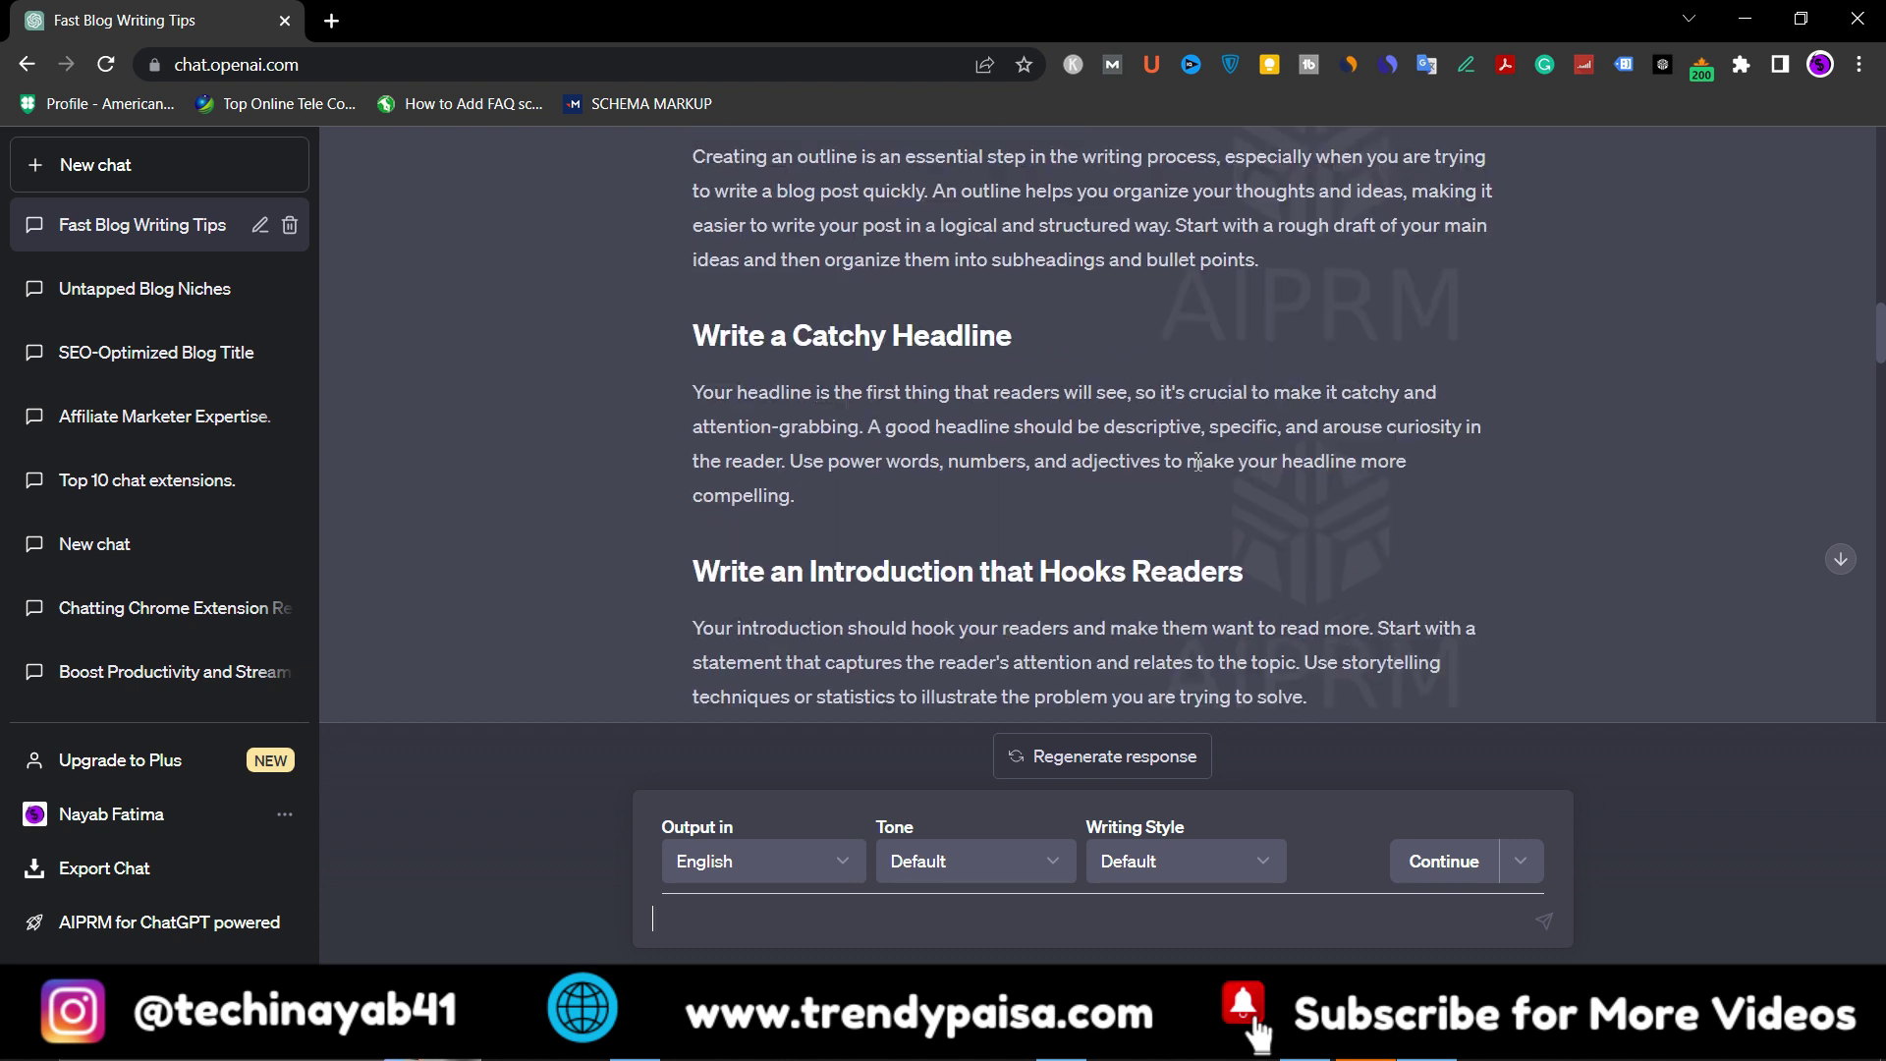
{"action": "scroll", "coordinate": [1198, 462], "scroll_direction": "down", "scroll_amount": 1}
{"action": "scroll", "coordinate": [1196, 463], "scroll_direction": "down", "scroll_amount": 1}
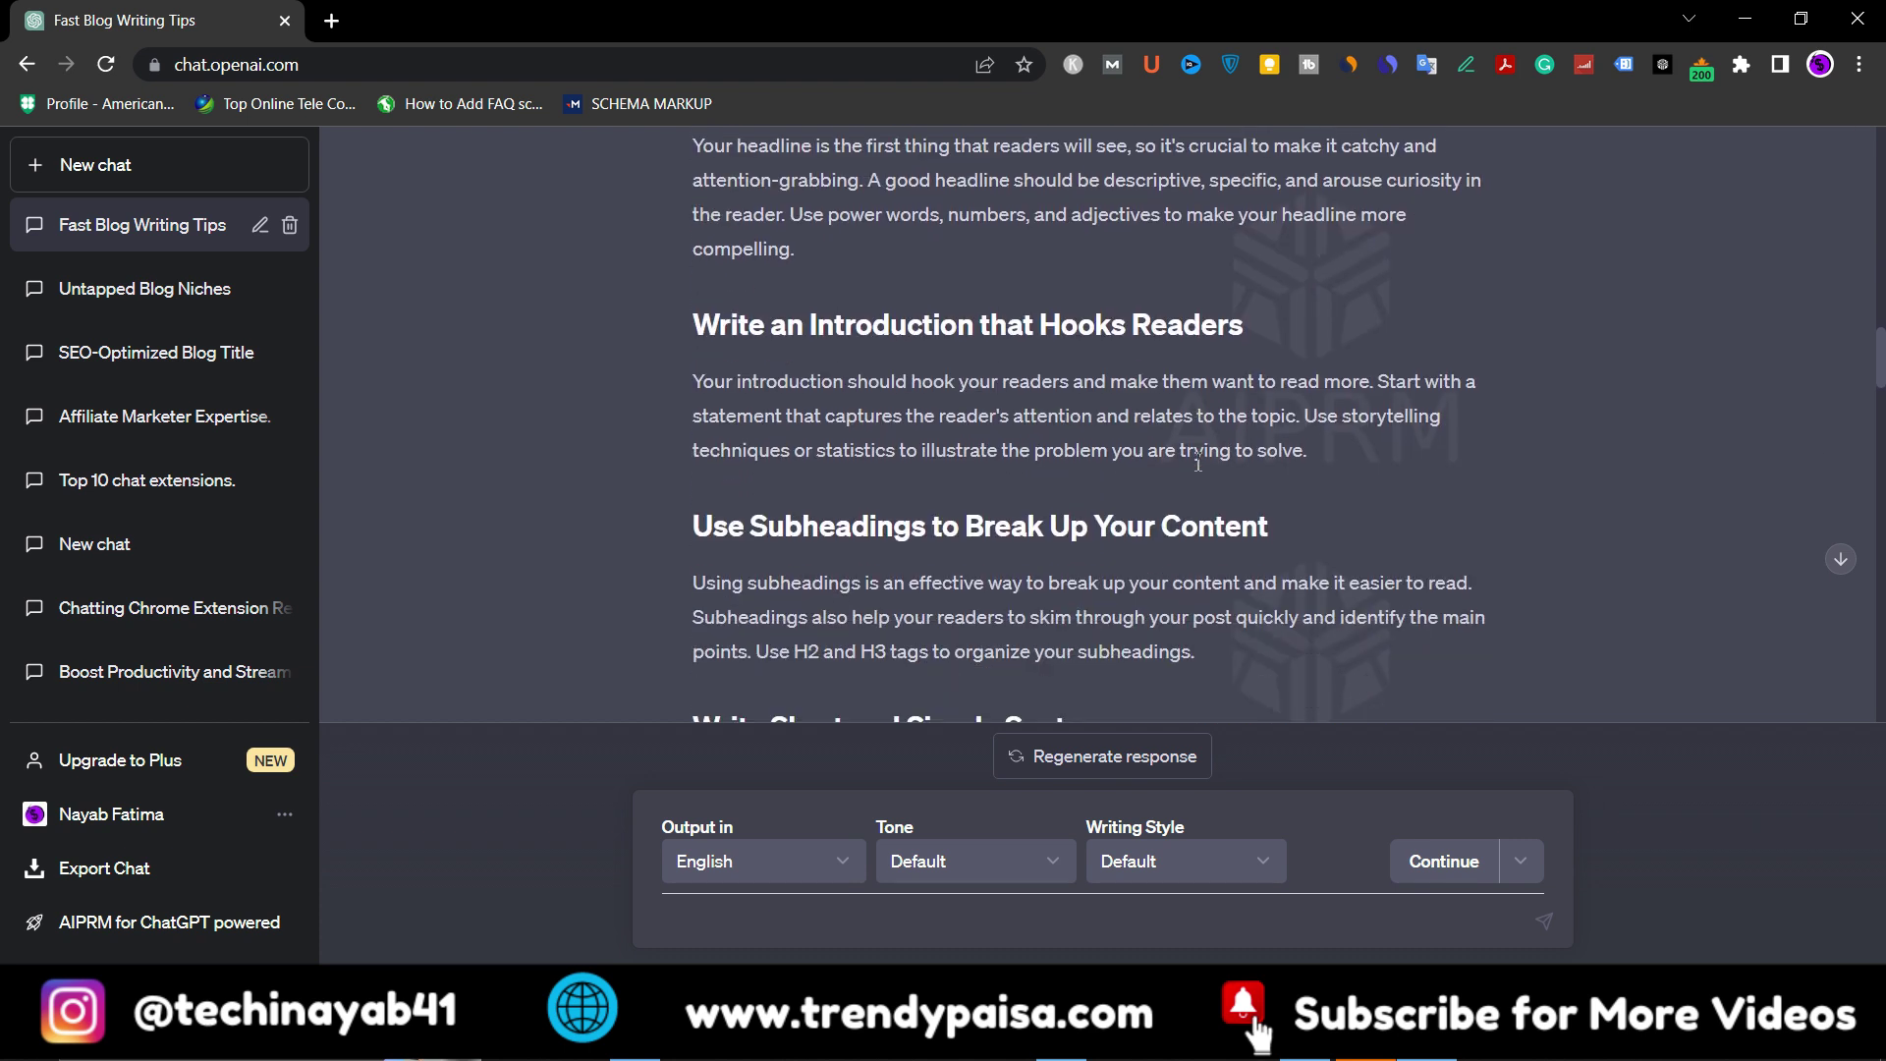
{"action": "scroll", "coordinate": [1293, 566], "scroll_direction": "up", "scroll_amount": 1}
{"action": "scroll", "coordinate": [1581, 571], "scroll_direction": "up", "scroll_amount": 10}
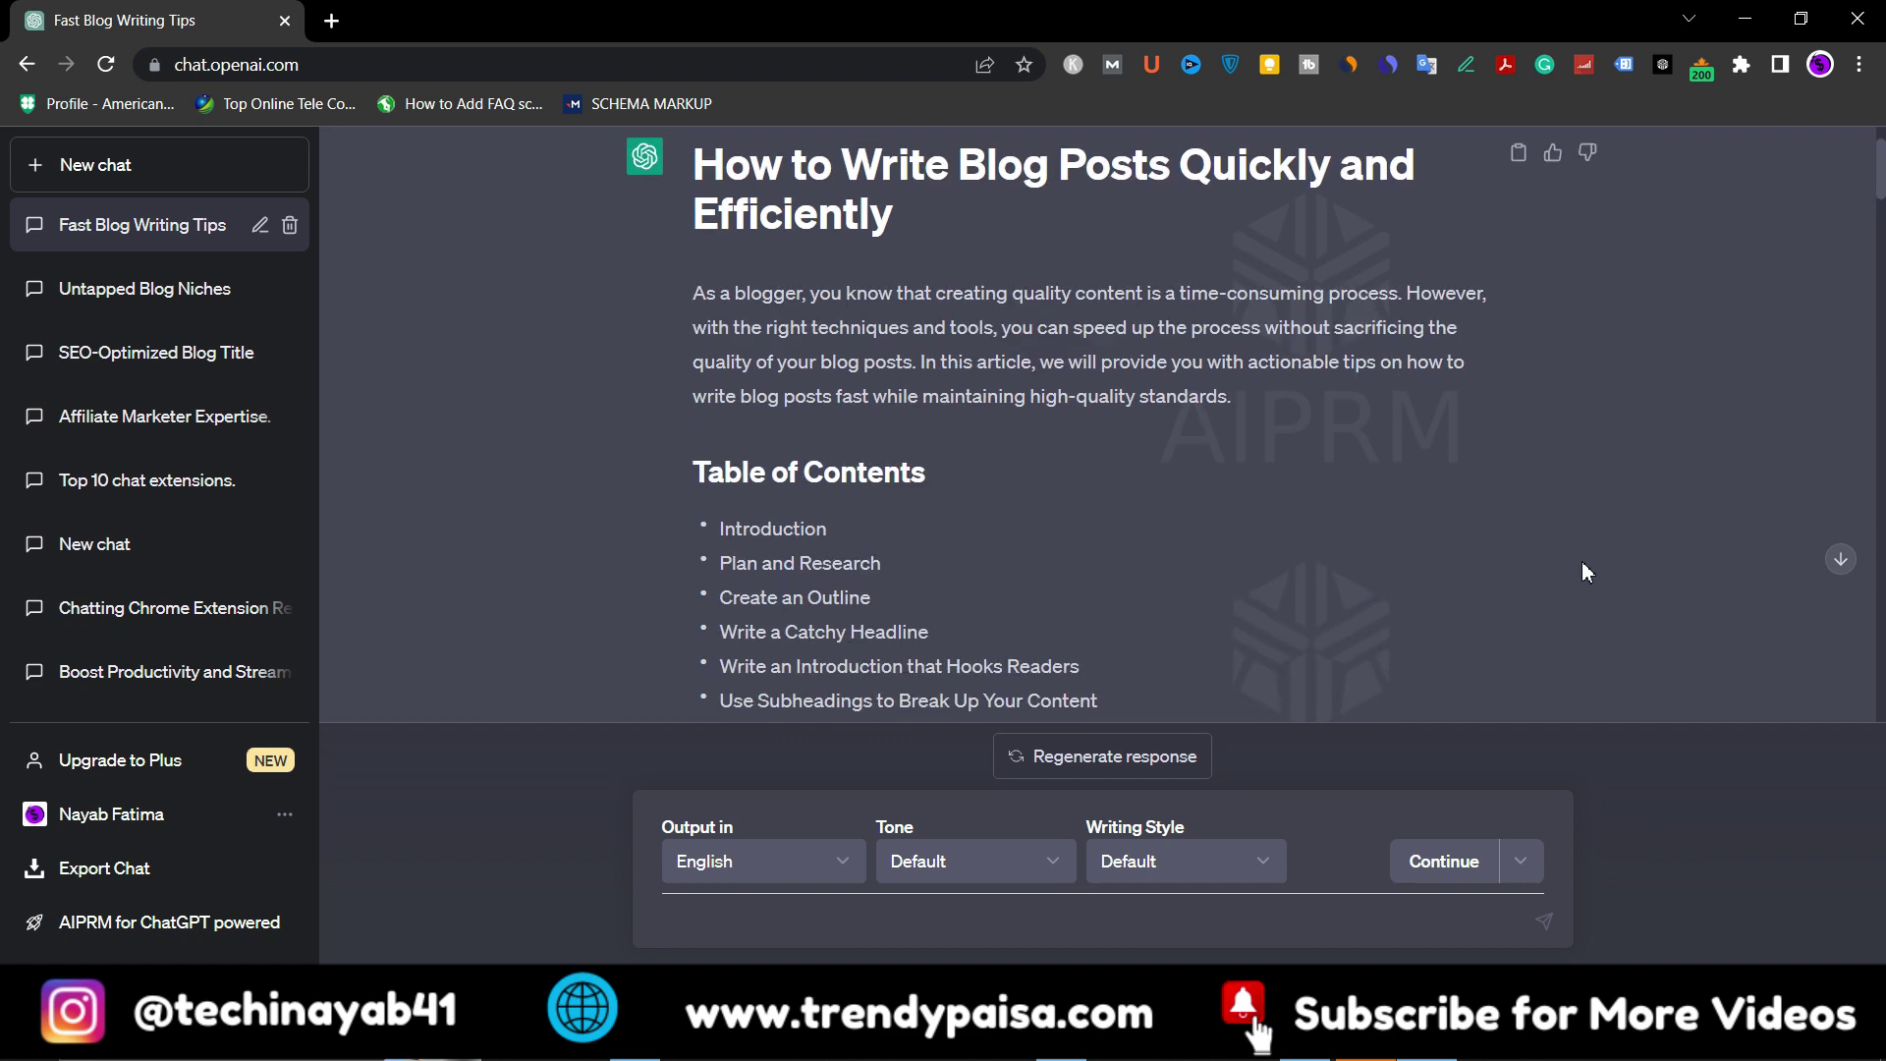
{"action": "scroll", "coordinate": [1581, 571], "scroll_direction": "down", "scroll_amount": 5}
{"action": "scroll", "coordinate": [1582, 570], "scroll_direction": "down", "scroll_amount": 10}
{"action": "scroll", "coordinate": [1582, 571], "scroll_direction": "down", "scroll_amount": 5}
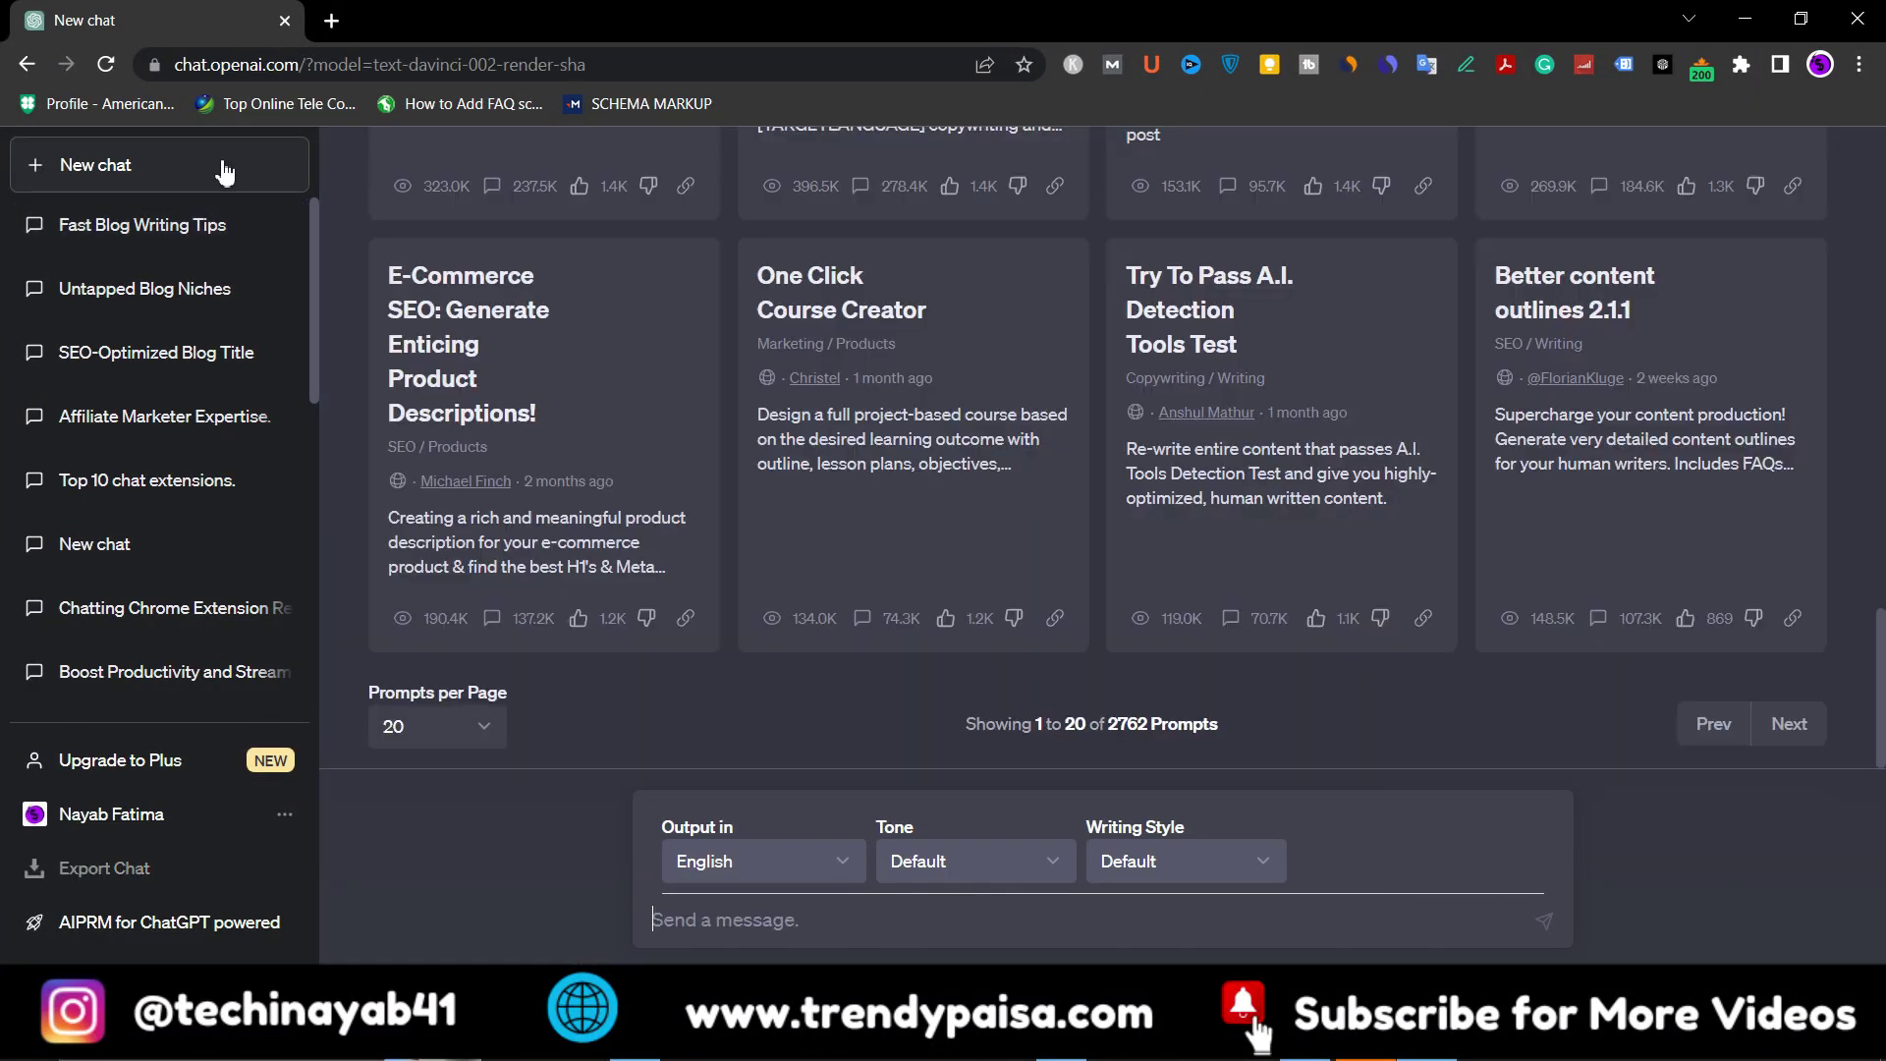
{"action": "left_click", "coordinate": [226, 230]}
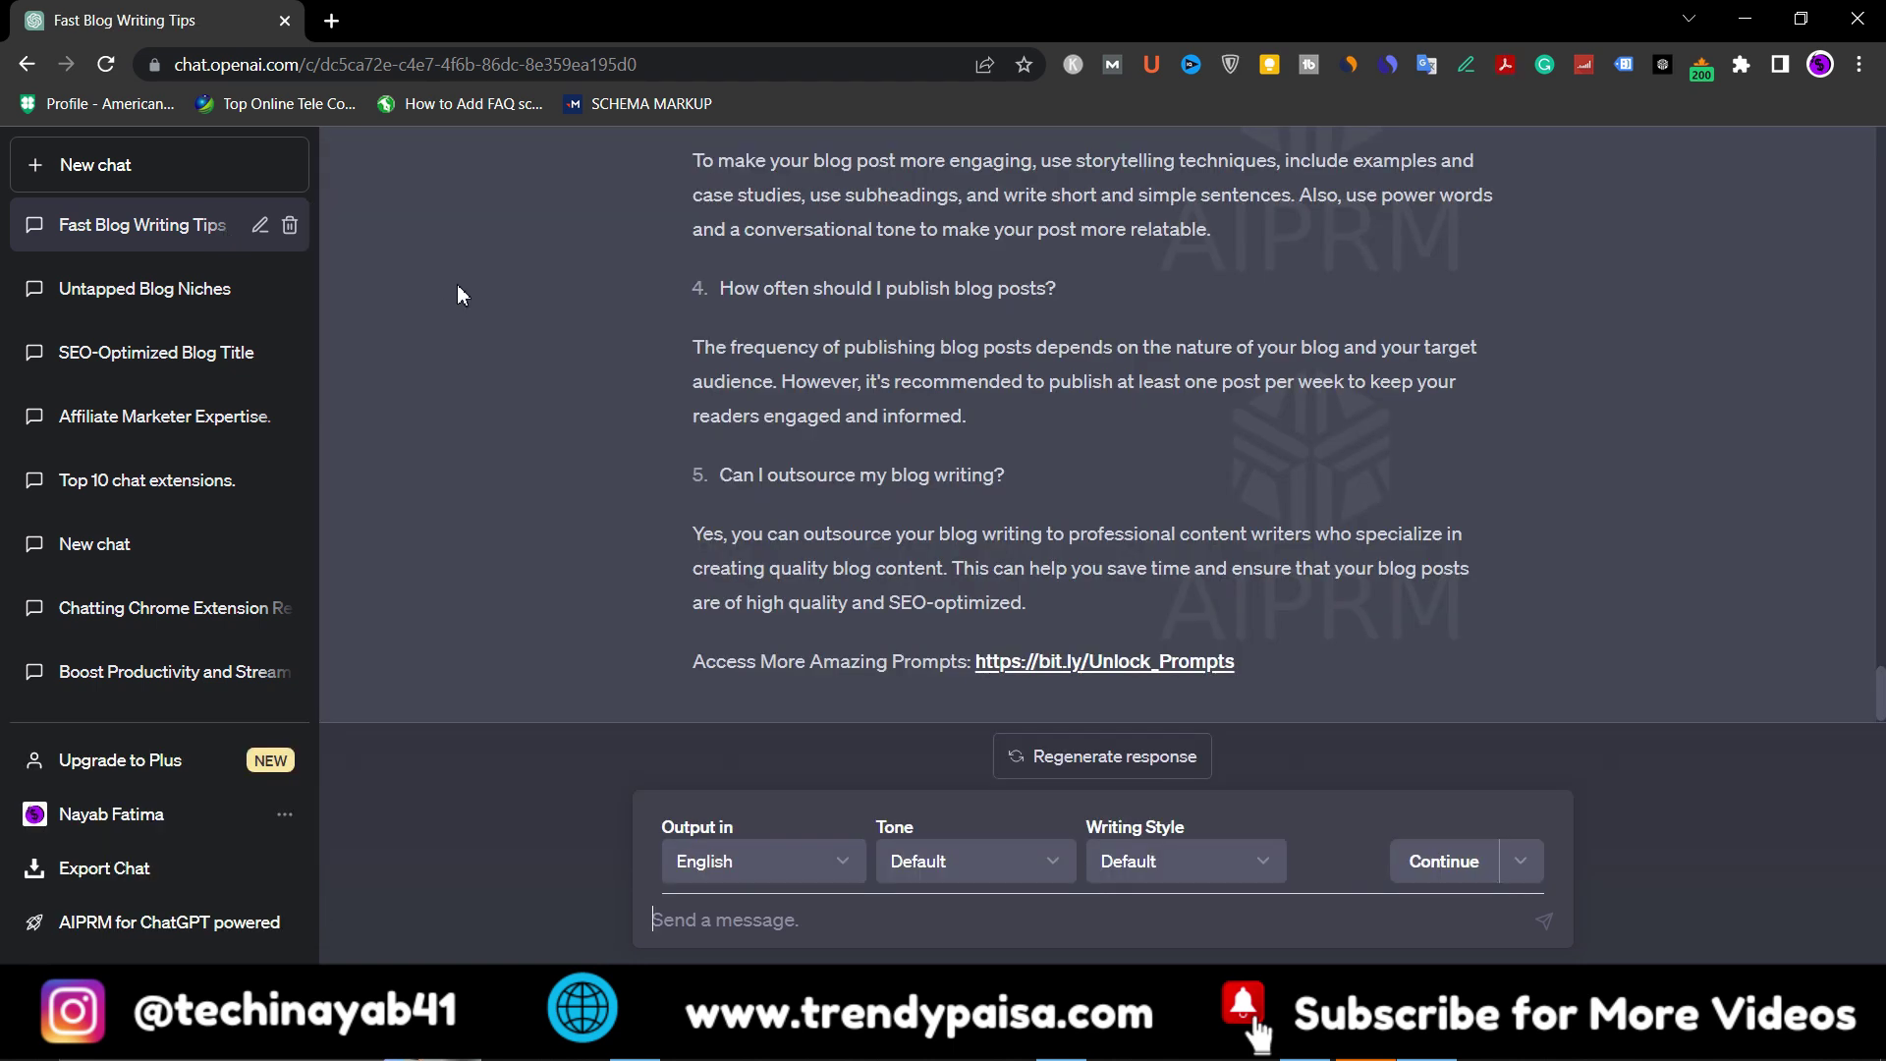
{"action": "left_click_drag", "start_coordinate": [1880, 692], "coordinate": [1882, 148]}
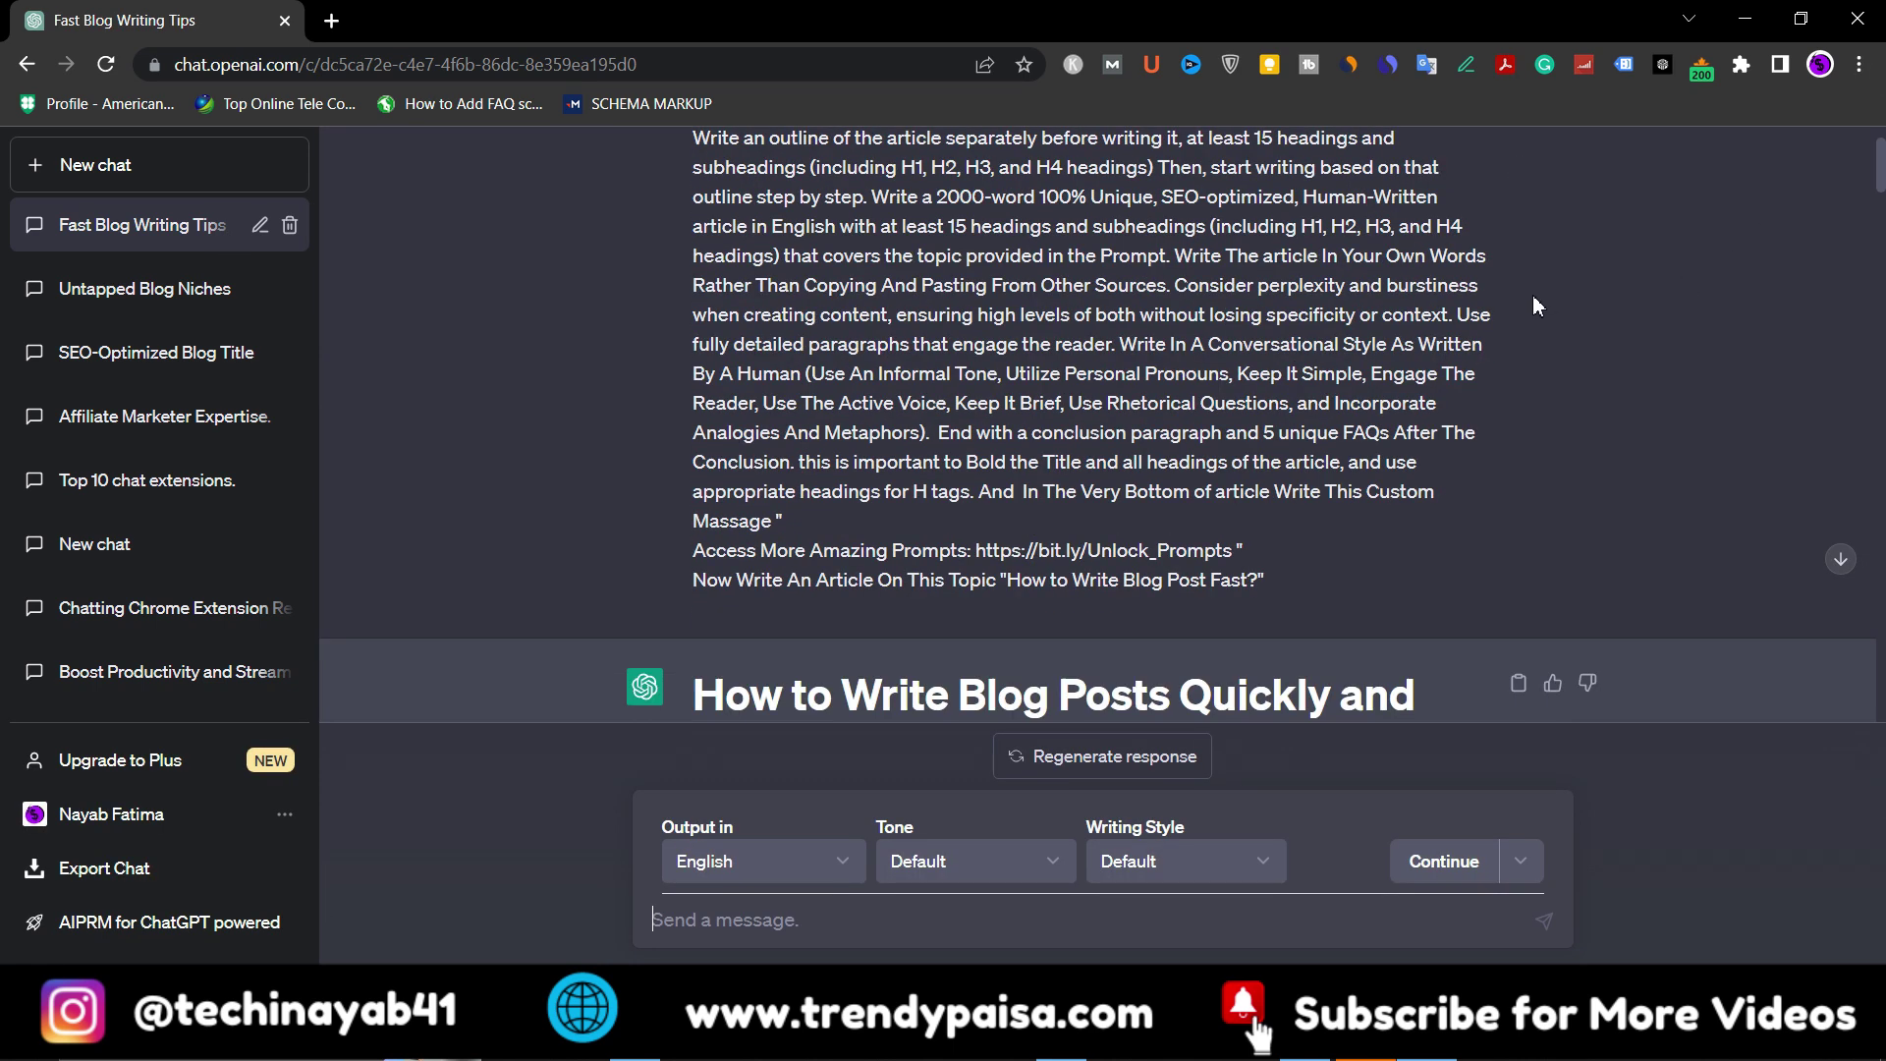
{"action": "left_click_drag", "start_coordinate": [1532, 295], "coordinate": [1385, 551]}
{"action": "left_click_drag", "start_coordinate": [690, 171], "coordinate": [1285, 642]}
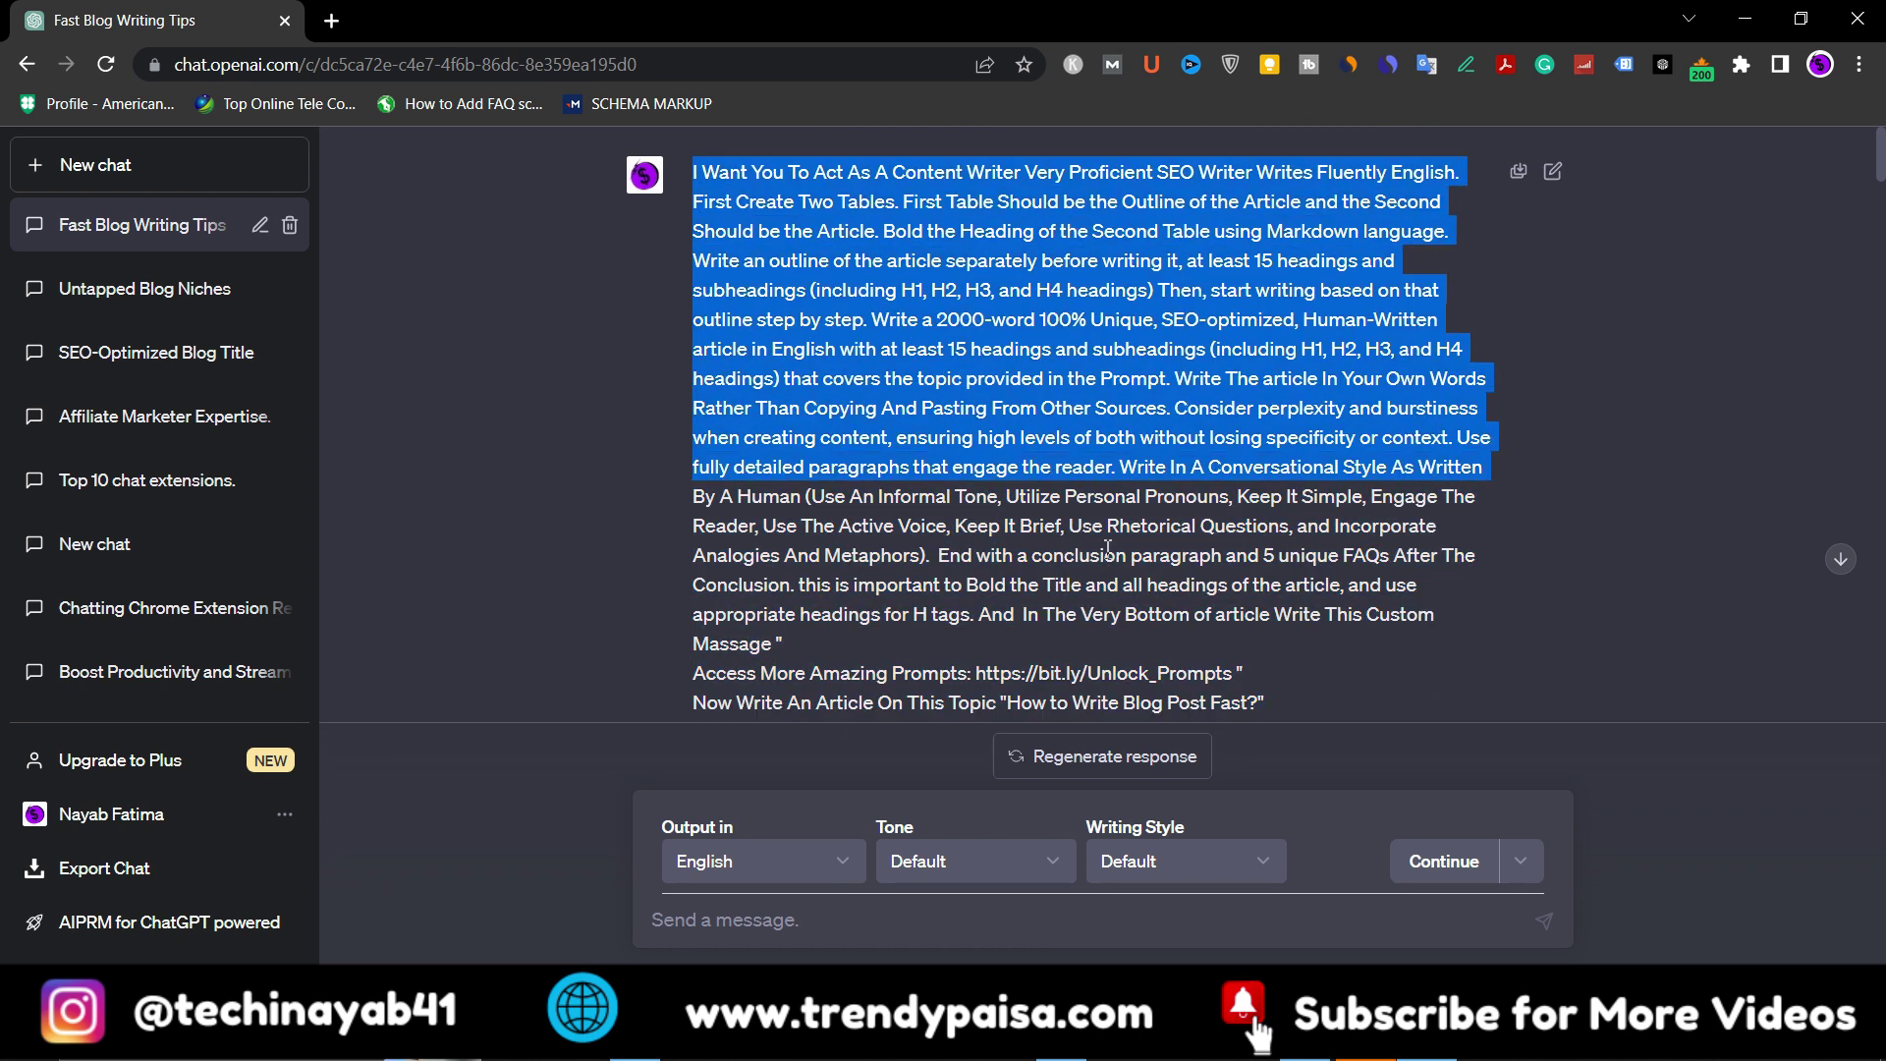
{"action": "scroll", "coordinate": [1286, 510], "scroll_direction": "up", "scroll_amount": 1}
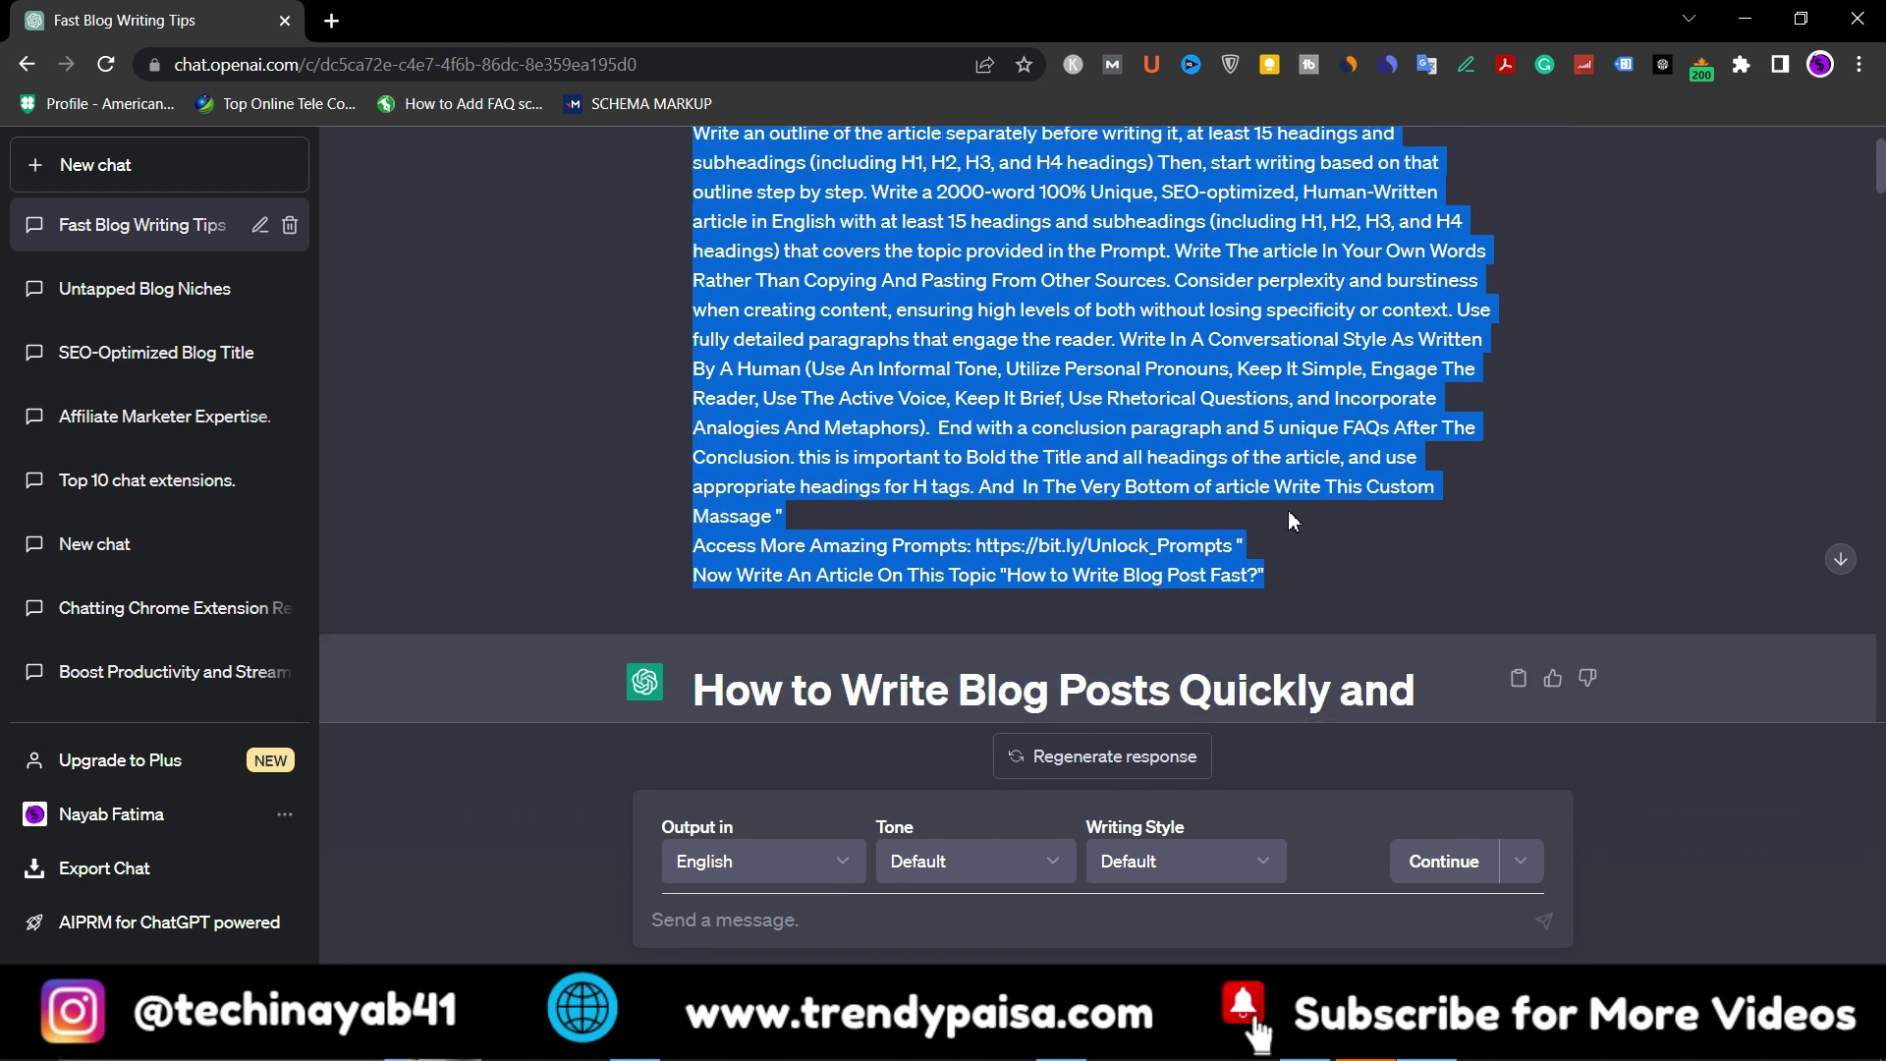
{"action": "left_click", "coordinate": [1579, 496]}
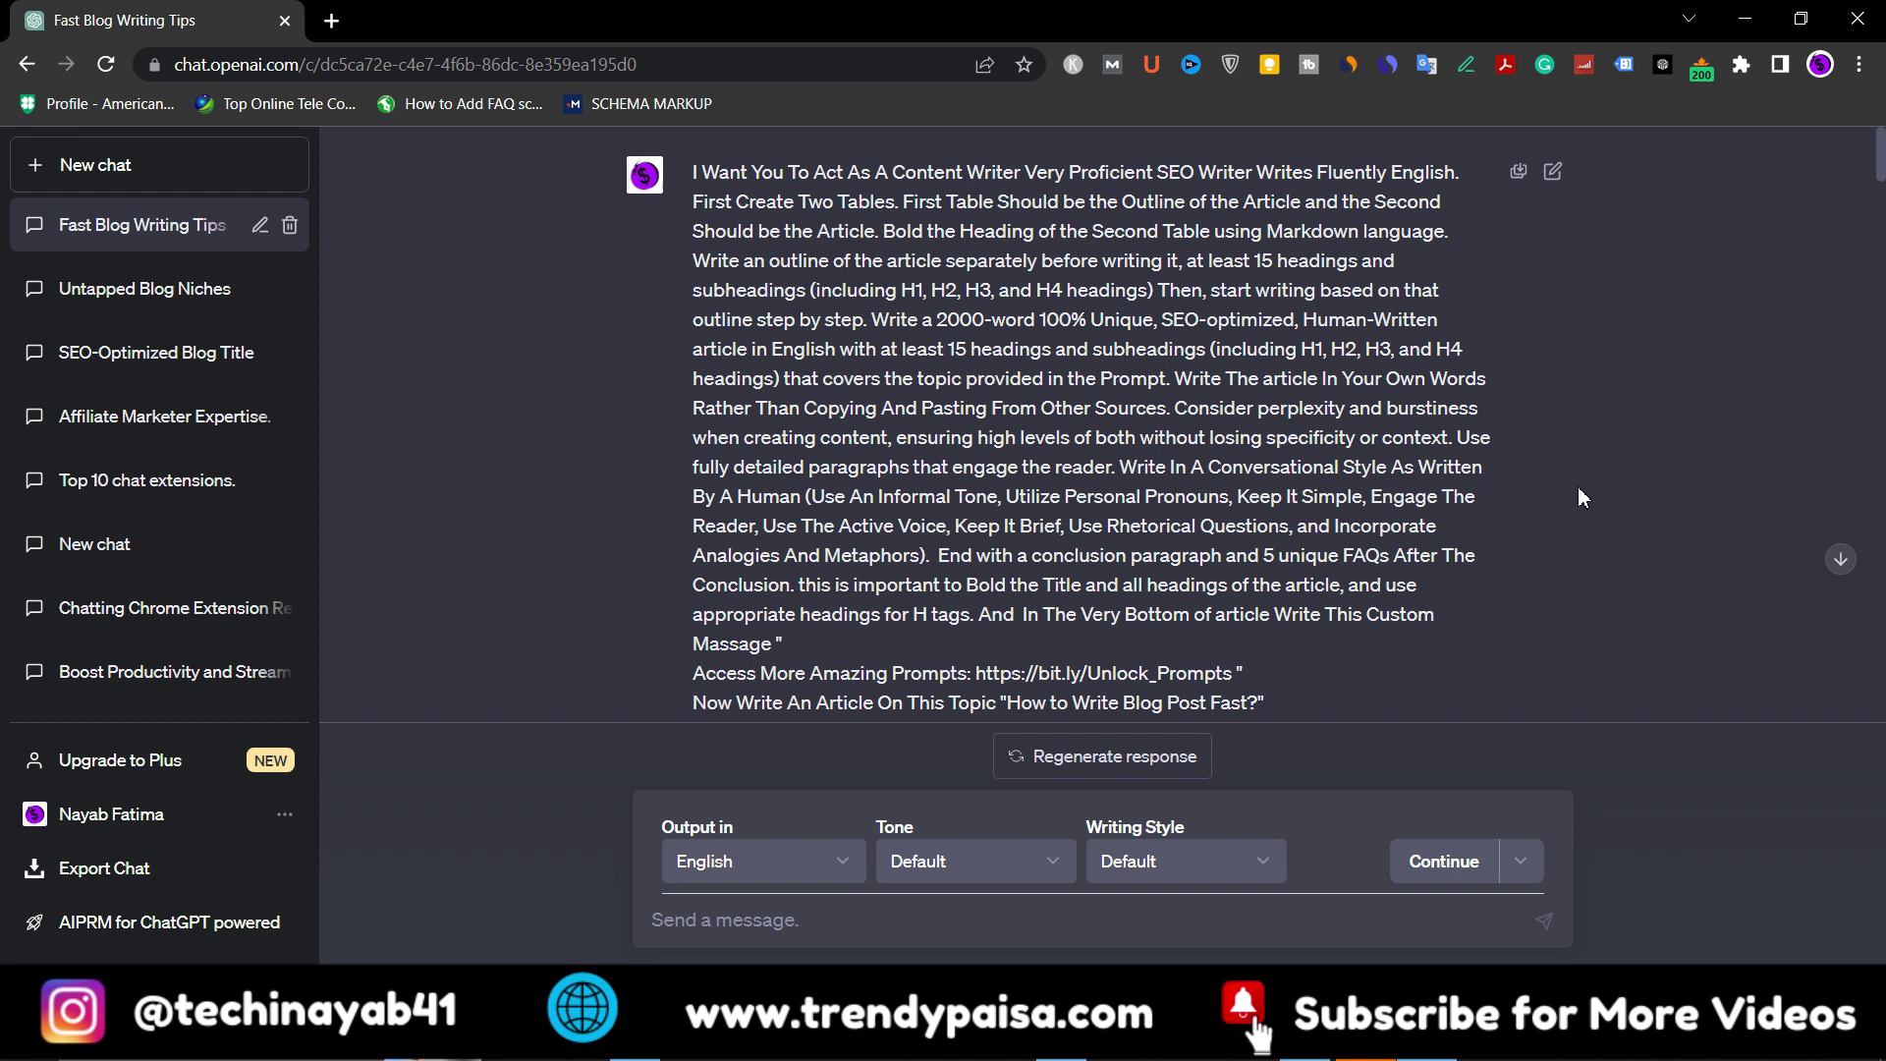
{"action": "scroll", "coordinate": [1579, 487], "scroll_direction": "down", "scroll_amount": 1}
{"action": "scroll", "coordinate": [1579, 488], "scroll_direction": "up", "scroll_amount": 1}
{"action": "scroll", "coordinate": [1767, 333], "scroll_direction": "down", "scroll_amount": 3}
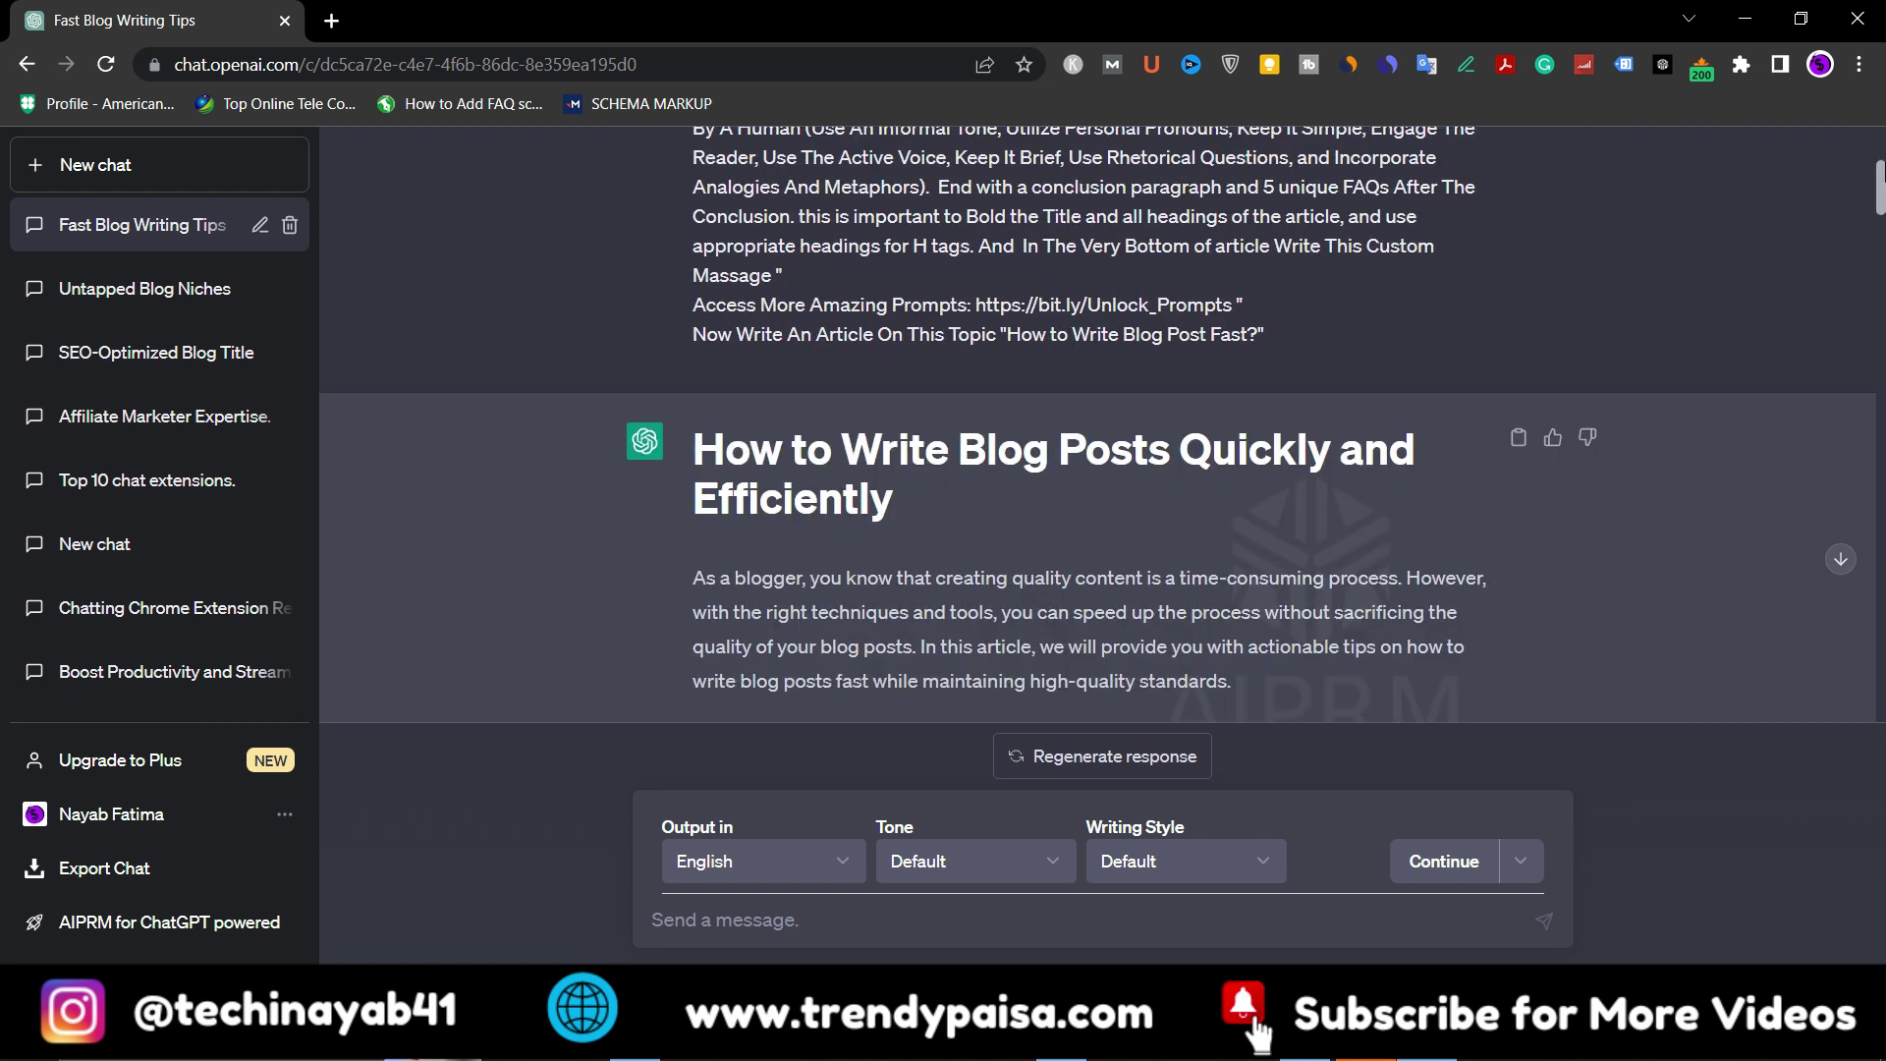
{"action": "left_click_drag", "start_coordinate": [1881, 187], "coordinate": [1881, 608]}
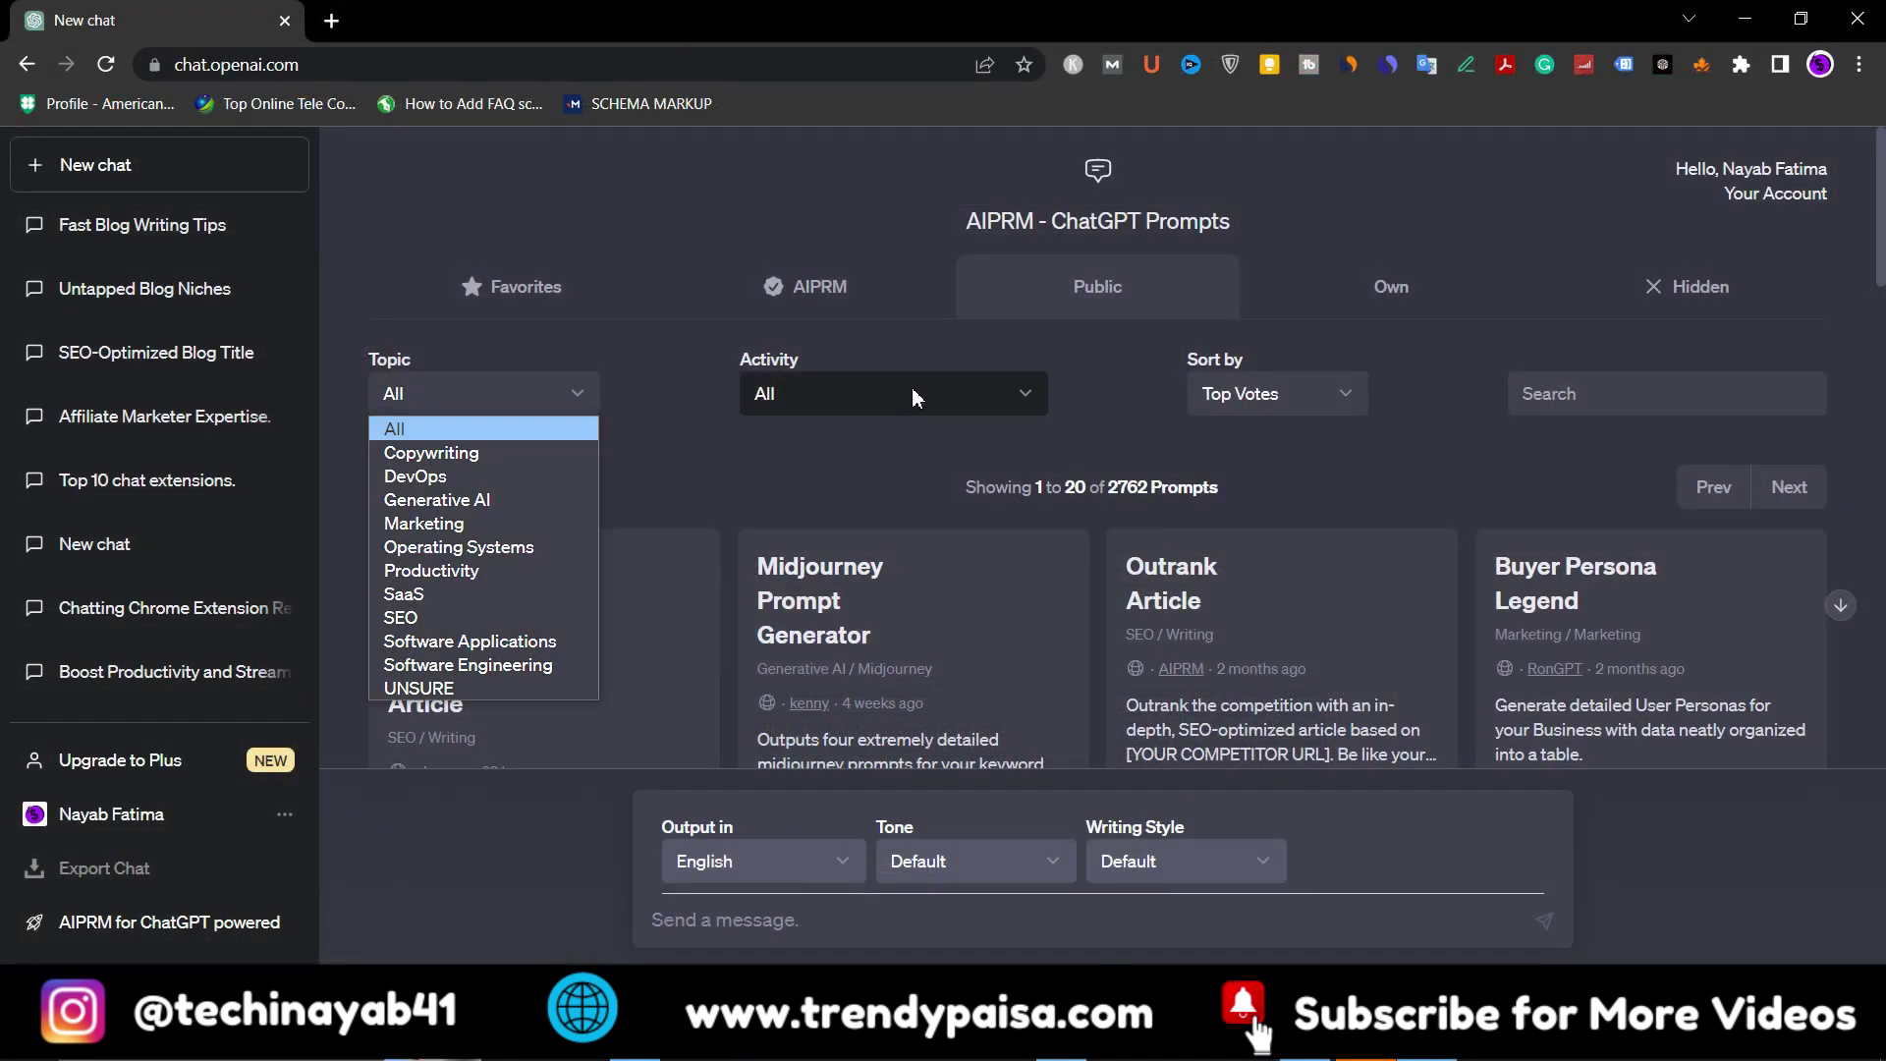
- Browse the Activity and Sort by filters, then pick the Human Written SEO Optimized Article prompt
{"action": "left_click", "coordinate": [913, 393]}
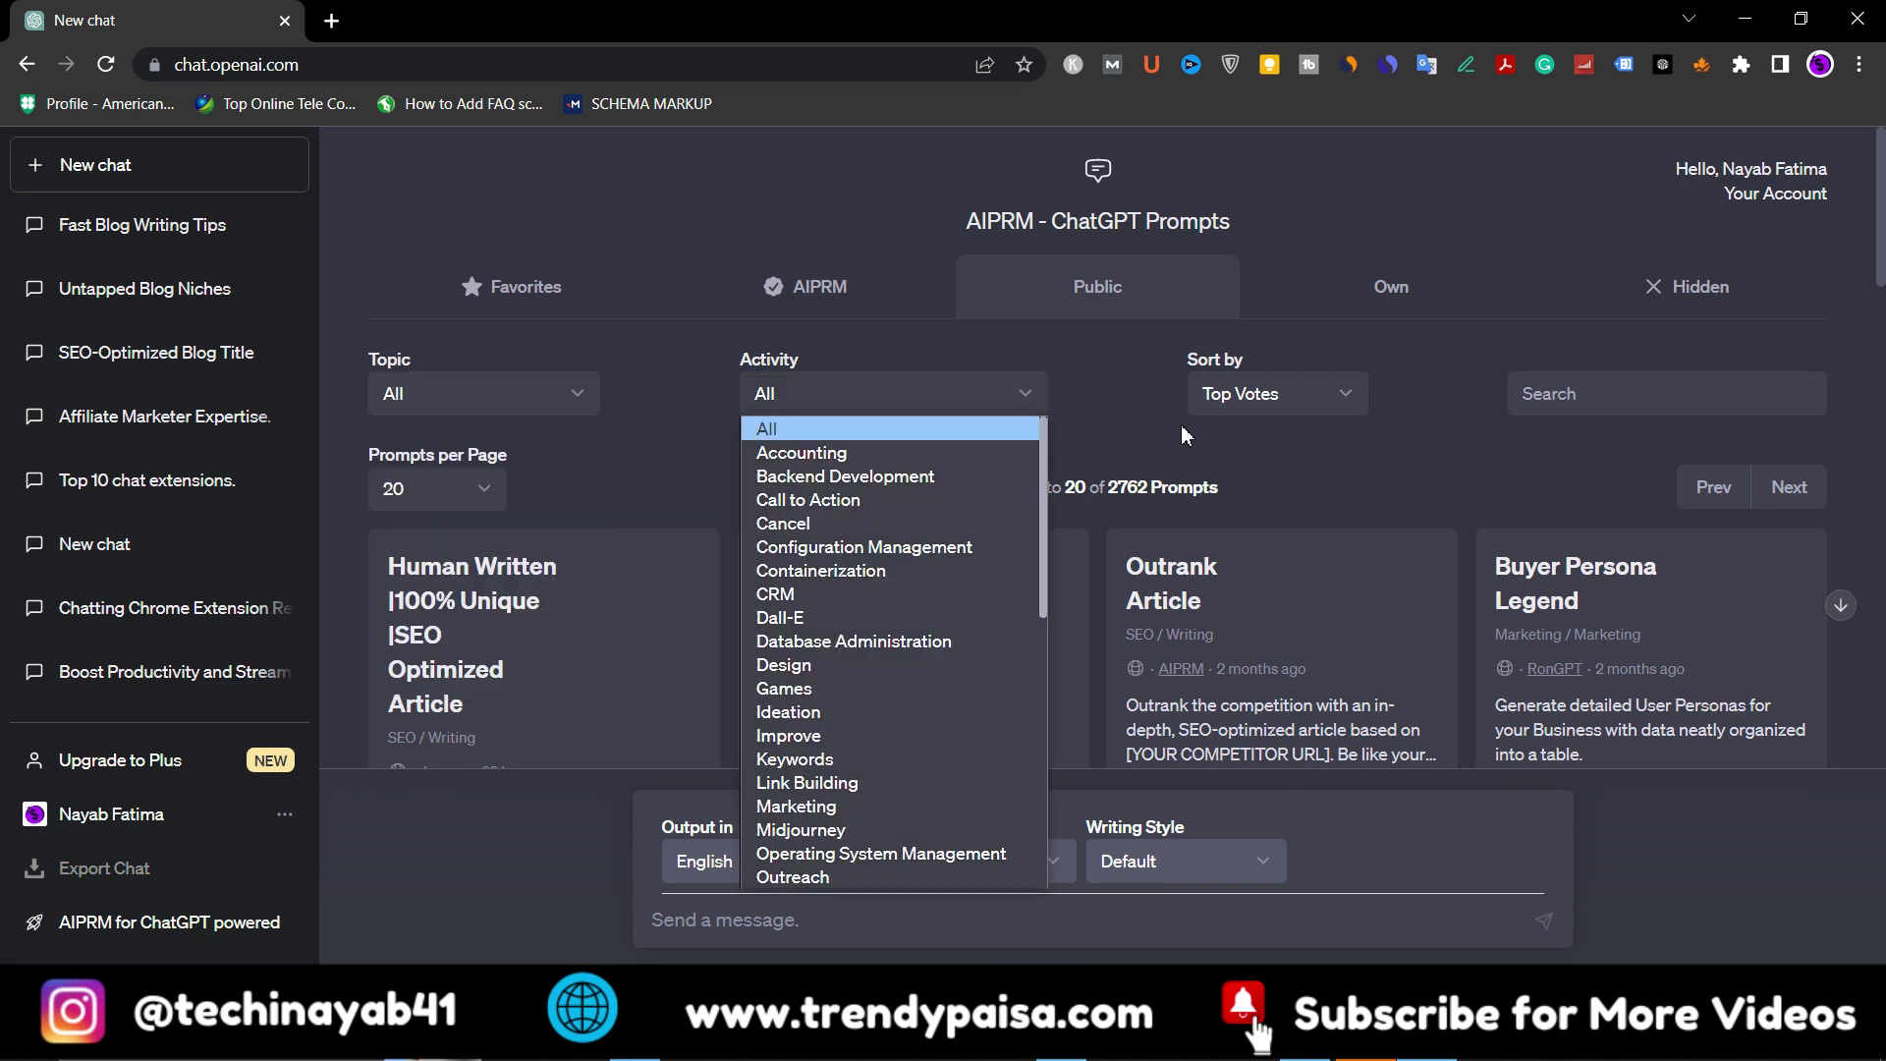
{"action": "left_click", "coordinate": [1208, 412]}
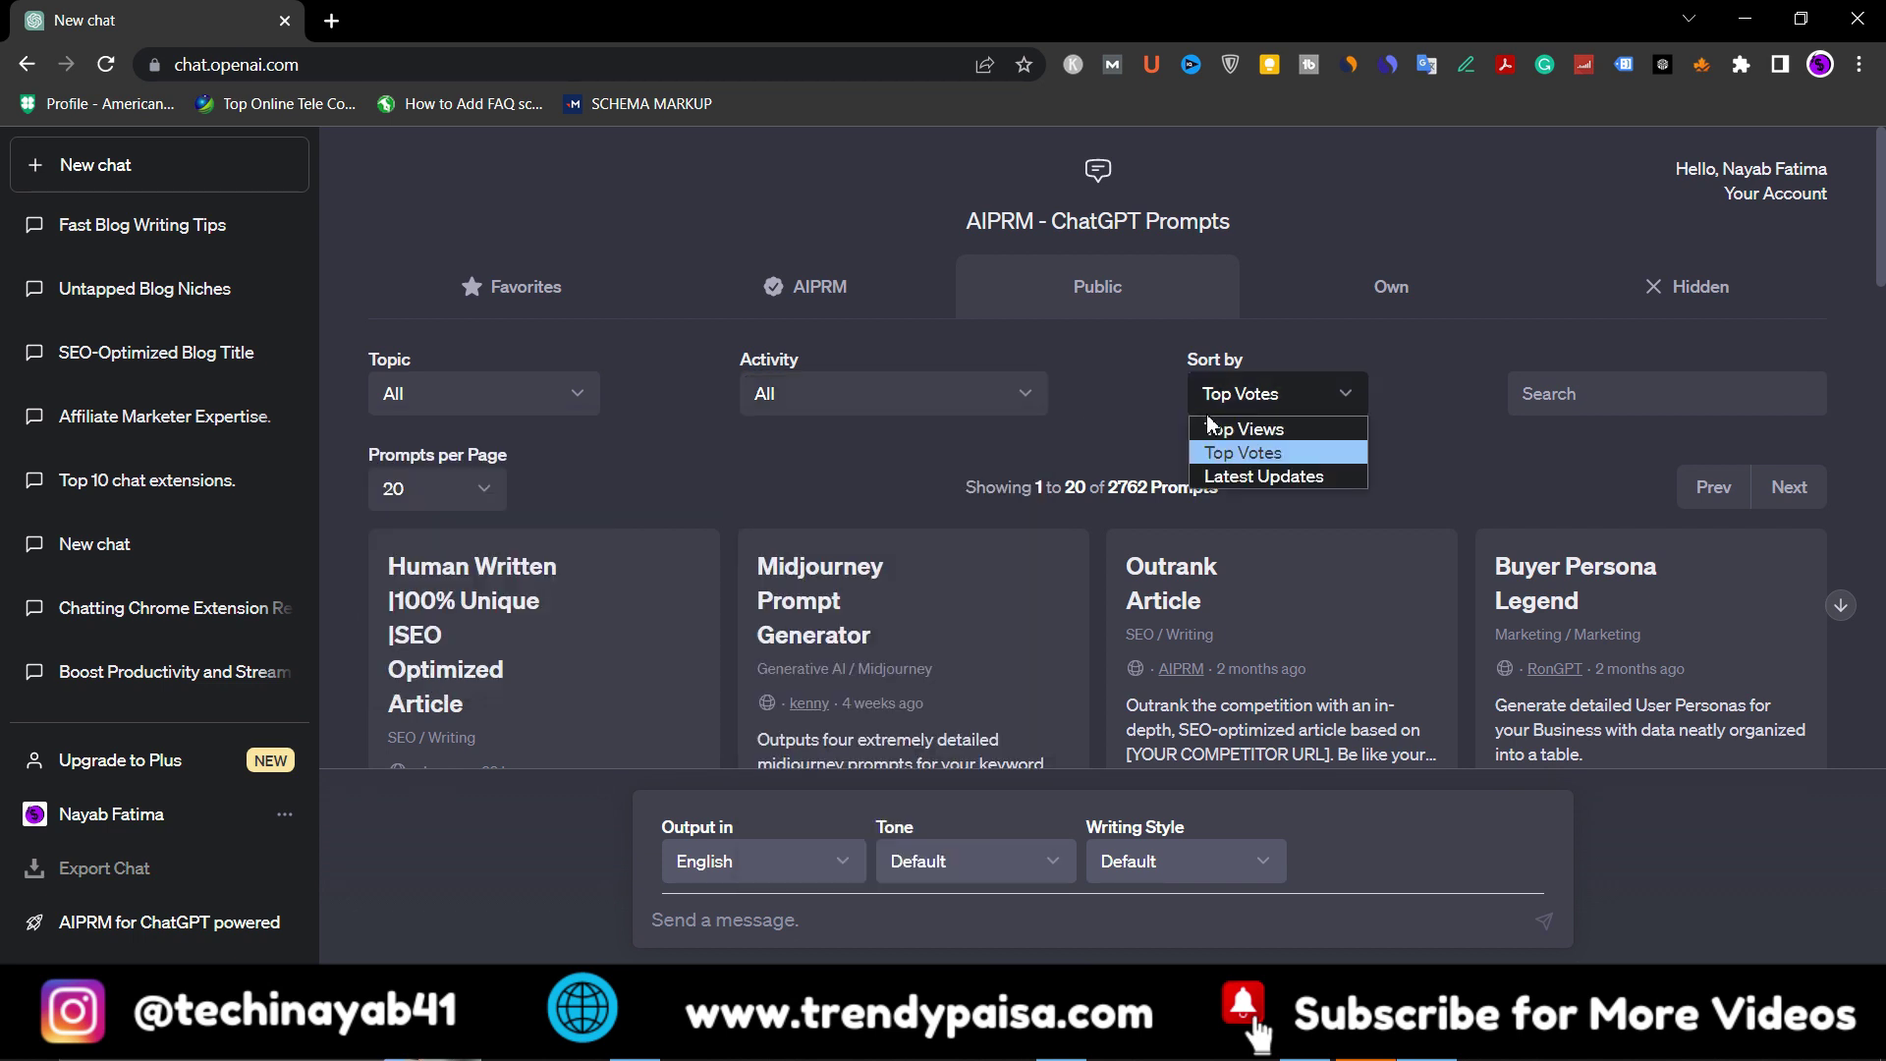
{"action": "left_click", "coordinate": [545, 633]}
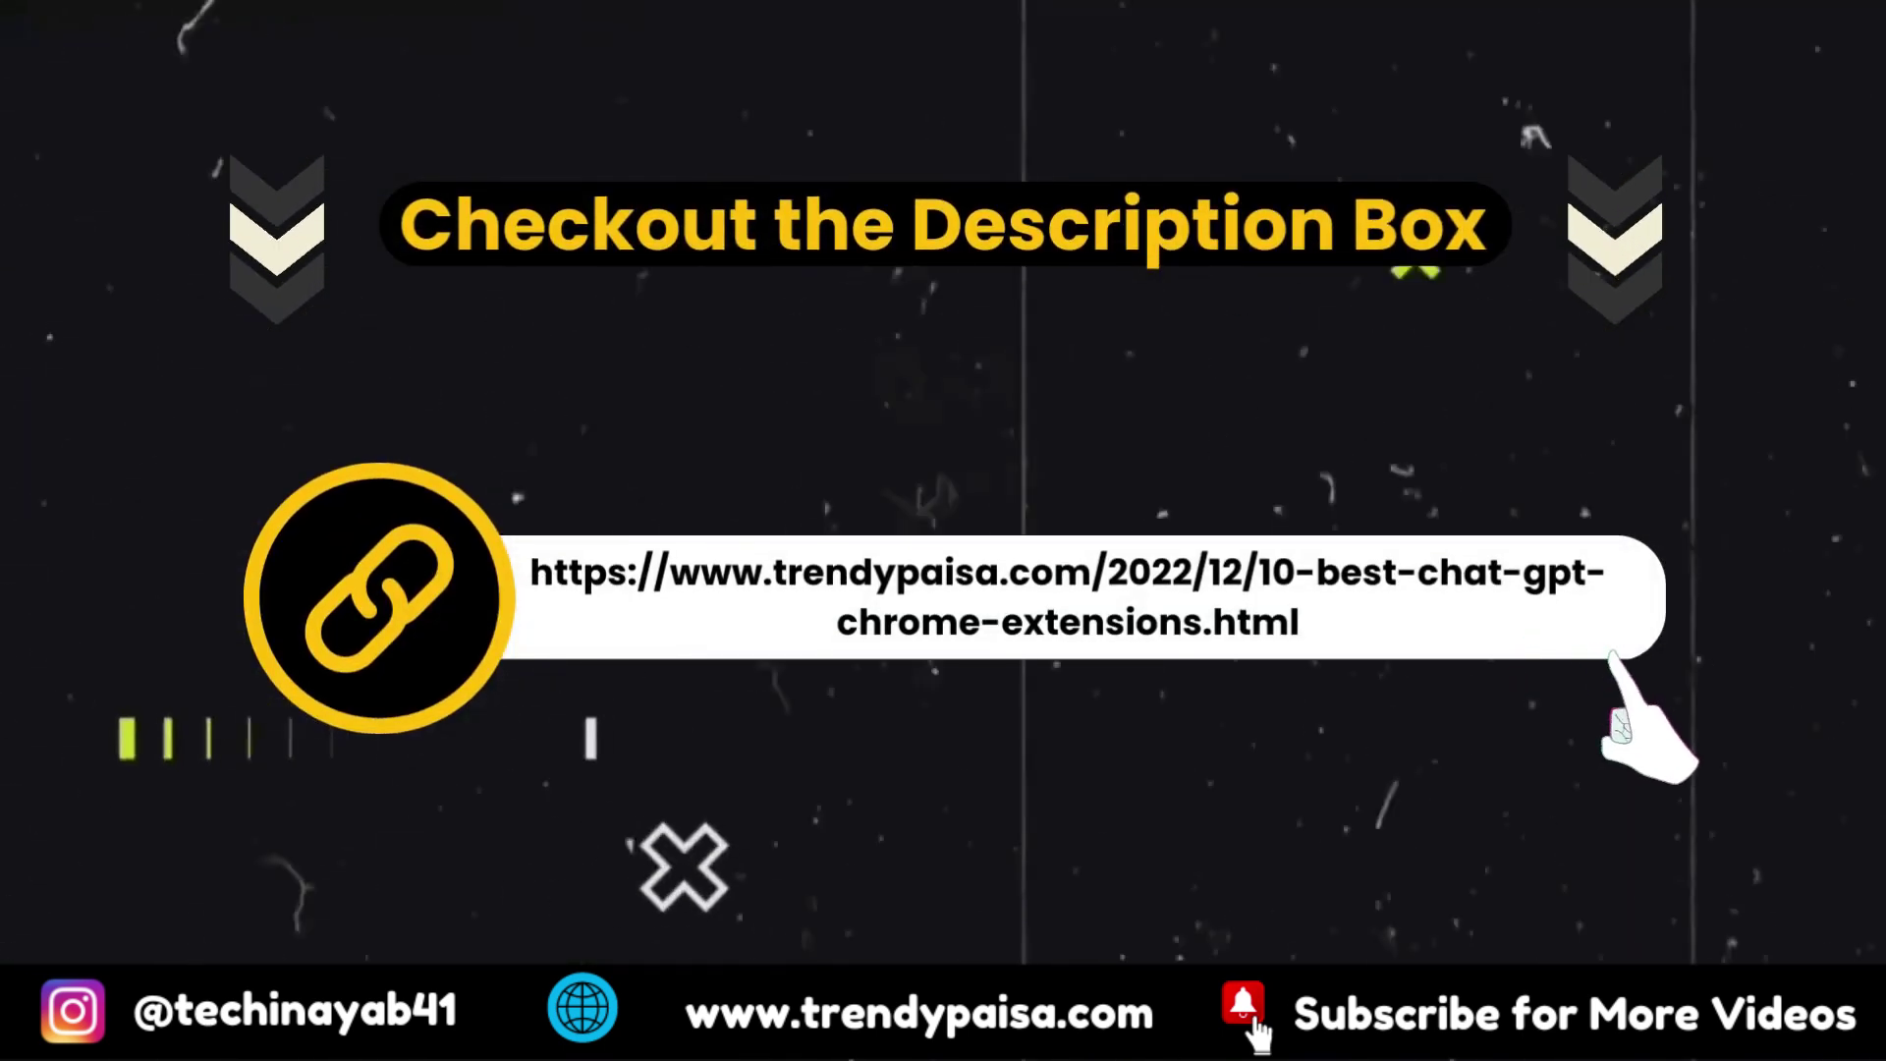
{"action": "scroll", "coordinate": [1674, 751], "scroll_direction": "down", "scroll_amount": 1}
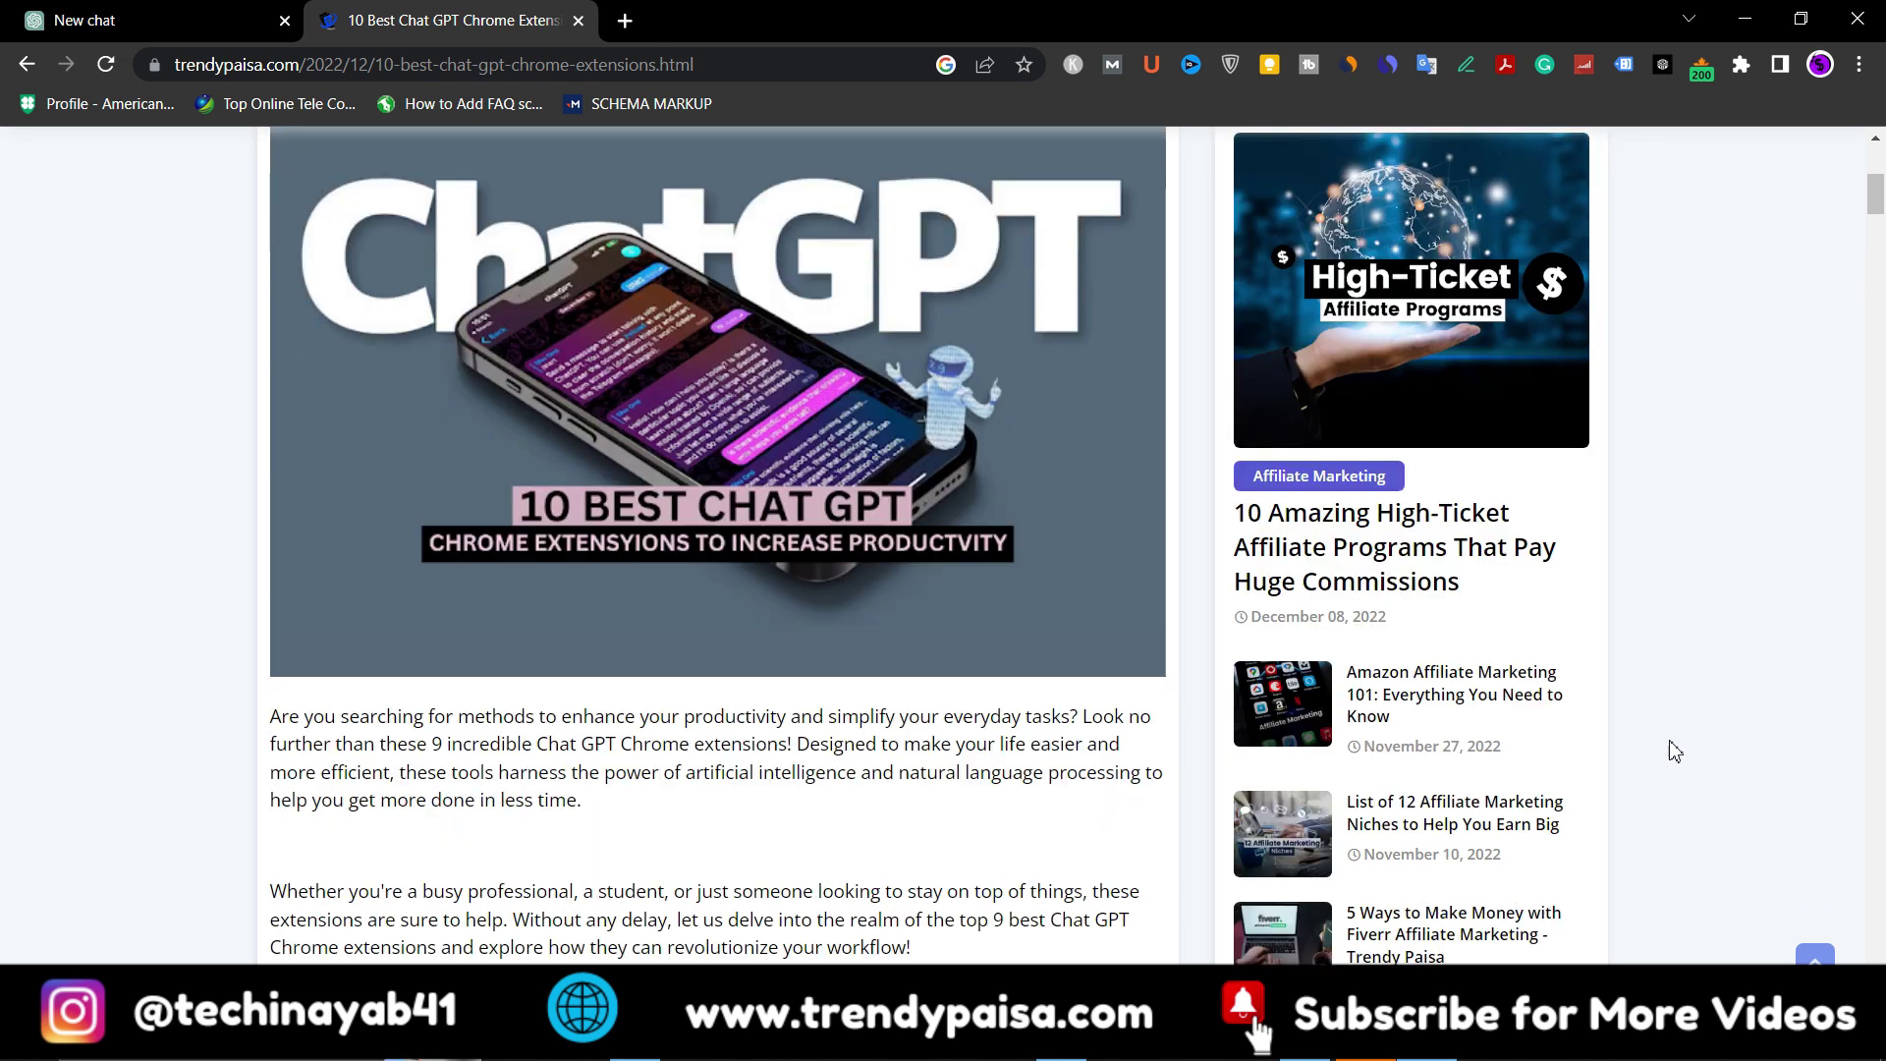
{"action": "scroll", "coordinate": [1674, 750], "scroll_direction": "down", "scroll_amount": 1}
{"action": "scroll", "coordinate": [1675, 749], "scroll_direction": "down", "scroll_amount": 1}
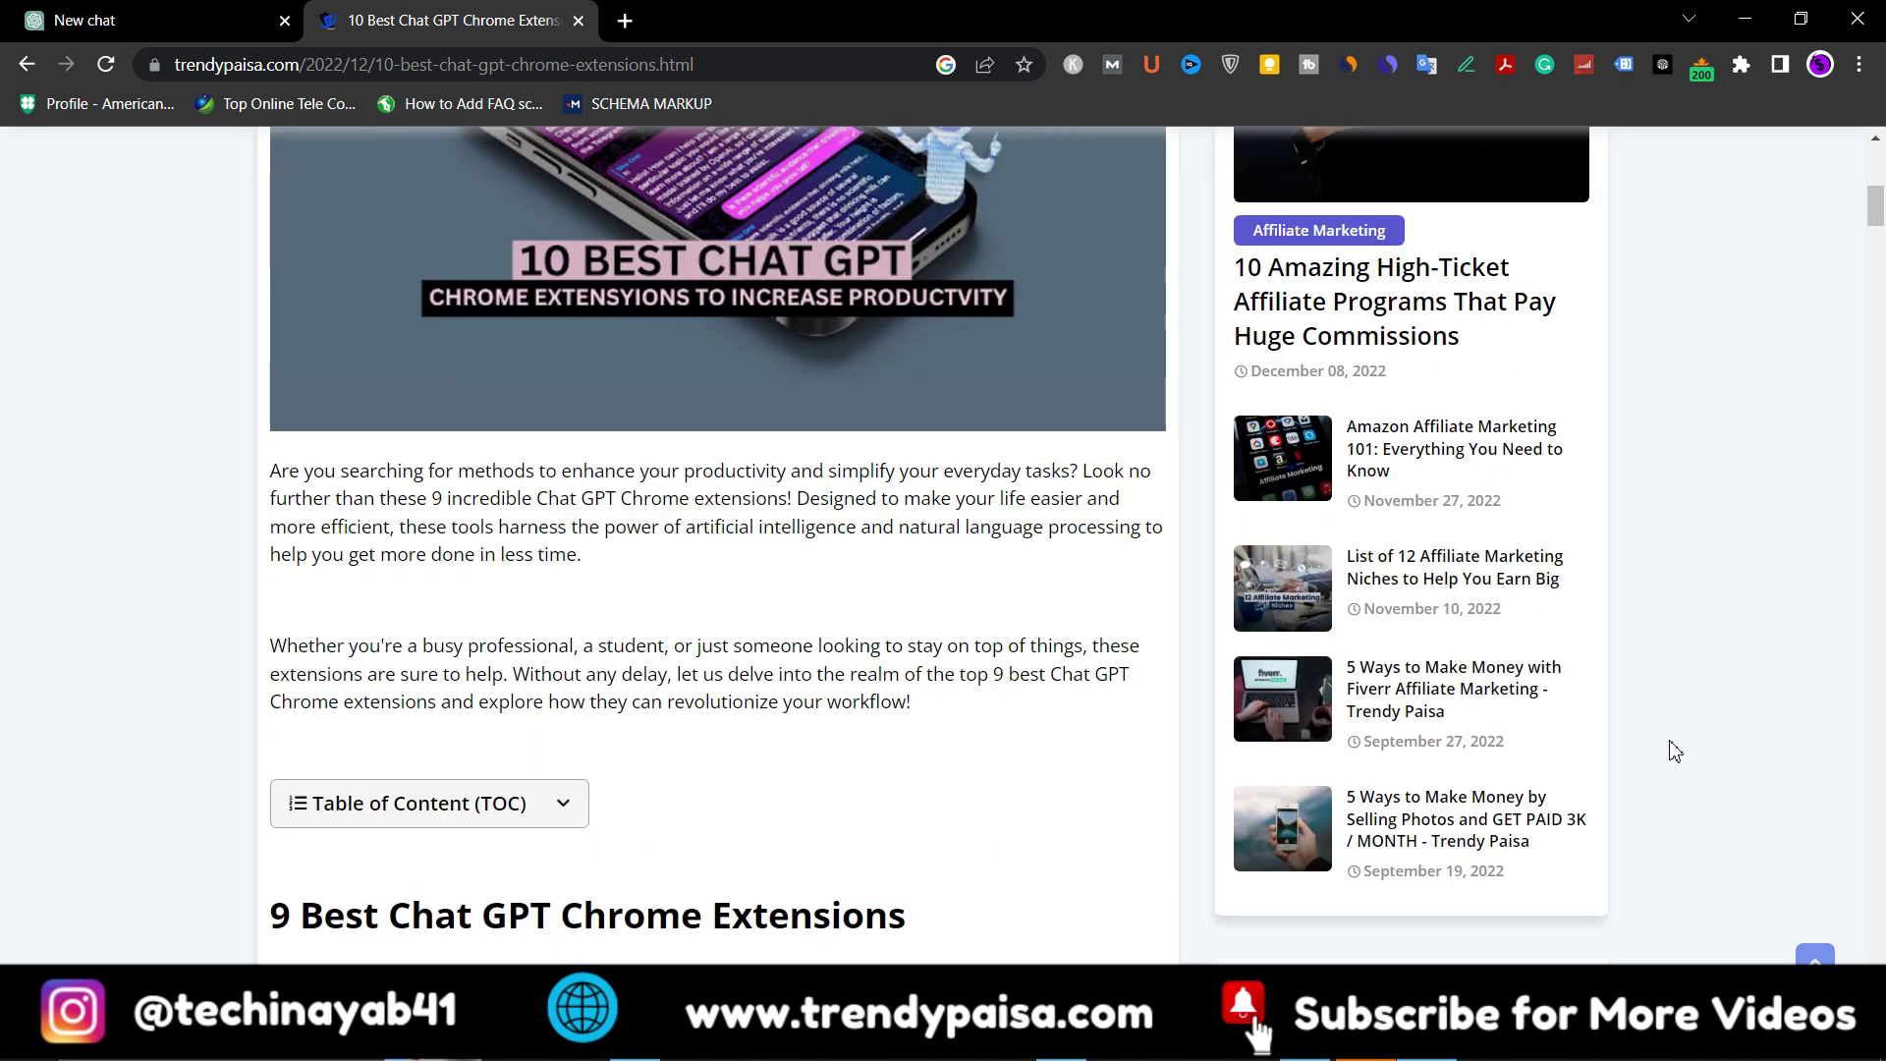
{"action": "scroll", "coordinate": [1674, 749], "scroll_direction": "down", "scroll_amount": 1}
{"action": "scroll", "coordinate": [1675, 750], "scroll_direction": "down", "scroll_amount": 1}
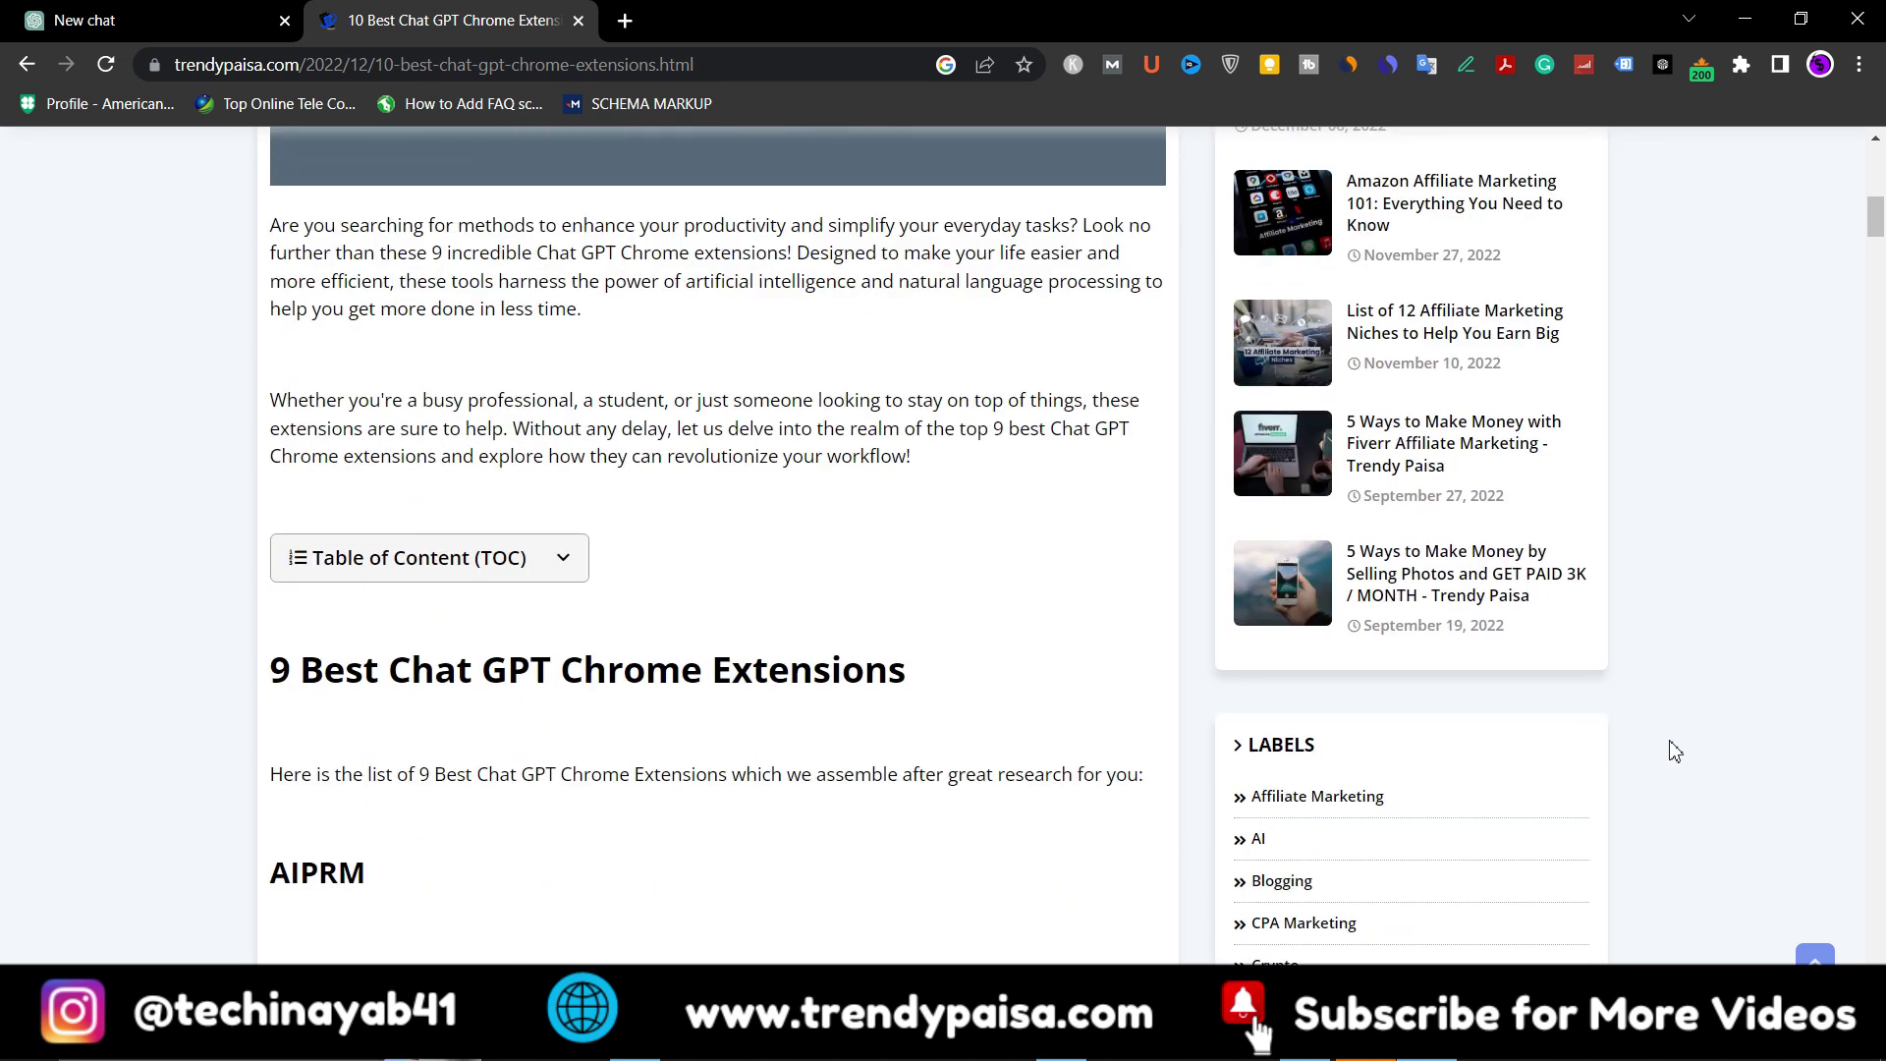
{"action": "scroll", "coordinate": [1195, 730], "scroll_direction": "down", "scroll_amount": 1}
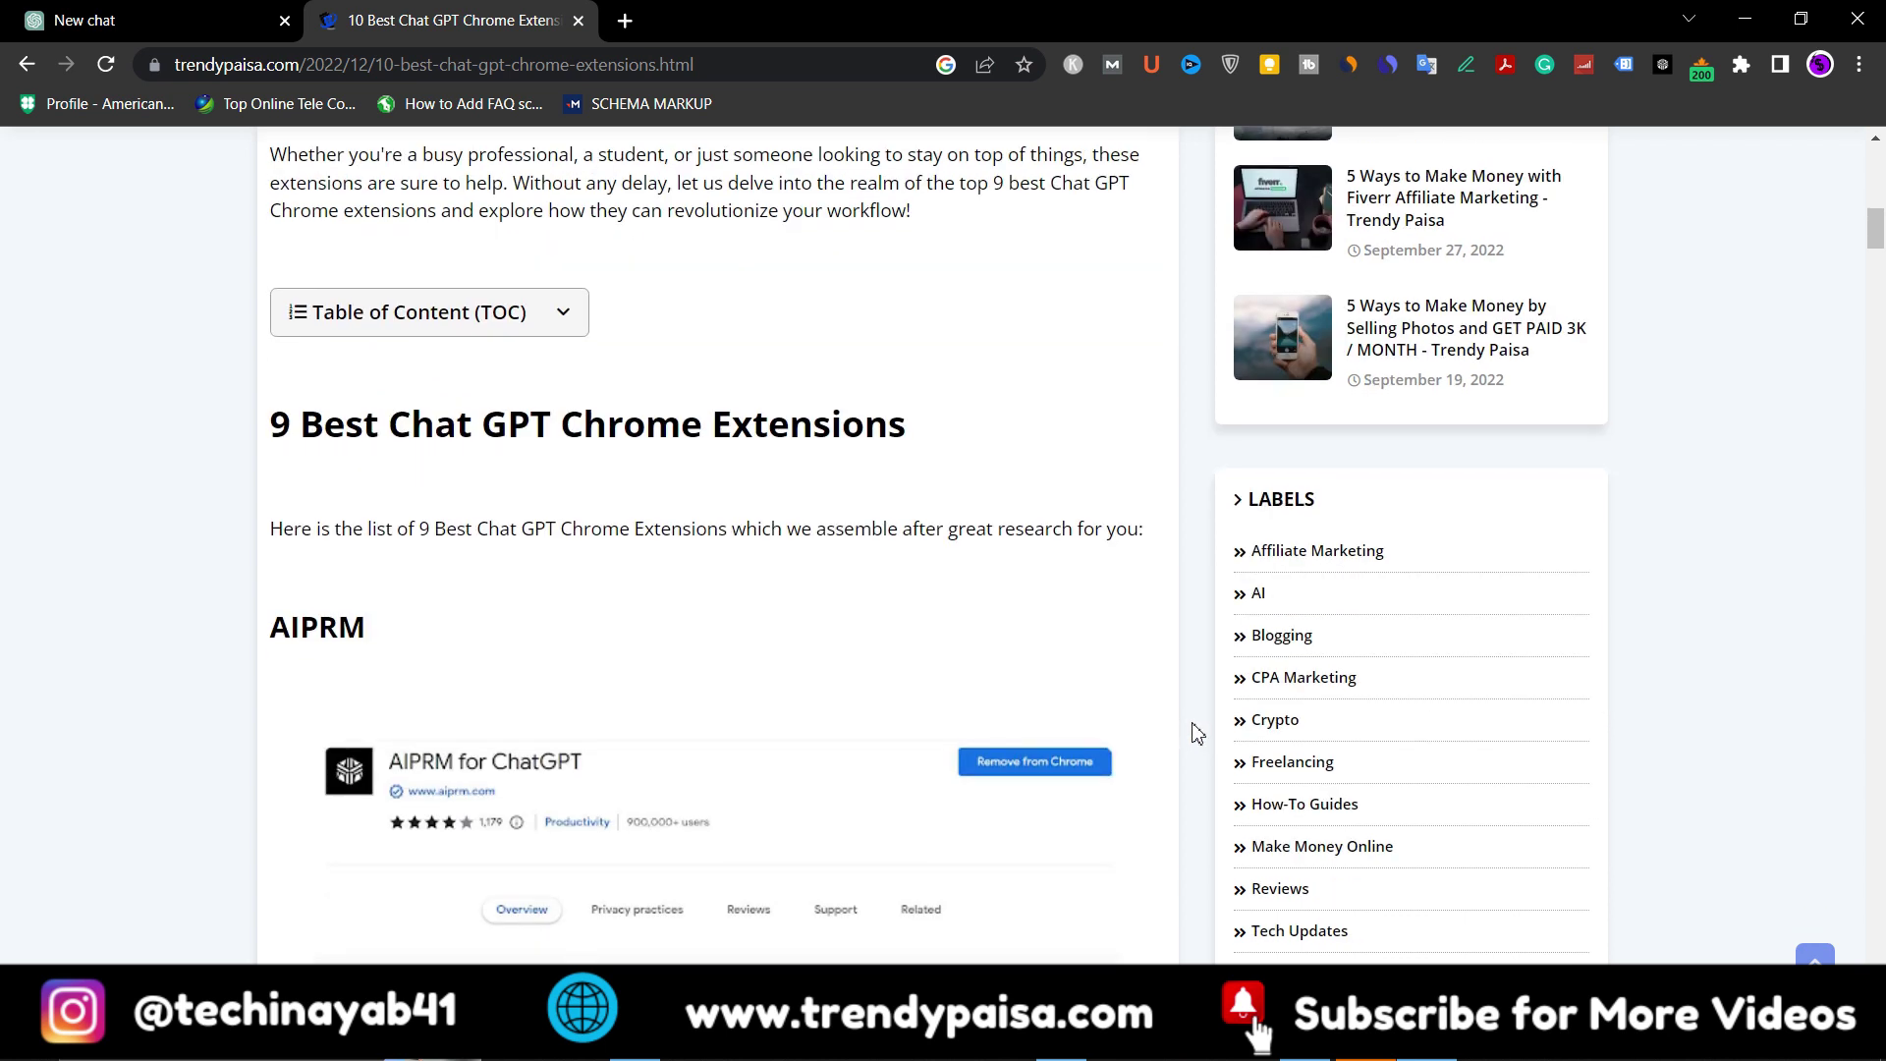
{"action": "scroll", "coordinate": [1195, 732], "scroll_direction": "down", "scroll_amount": 3}
{"action": "scroll", "coordinate": [1195, 732], "scroll_direction": "down", "scroll_amount": 1}
{"action": "scroll", "coordinate": [1196, 733], "scroll_direction": "down", "scroll_amount": 1}
{"action": "scroll", "coordinate": [1196, 733], "scroll_direction": "down", "scroll_amount": 1}
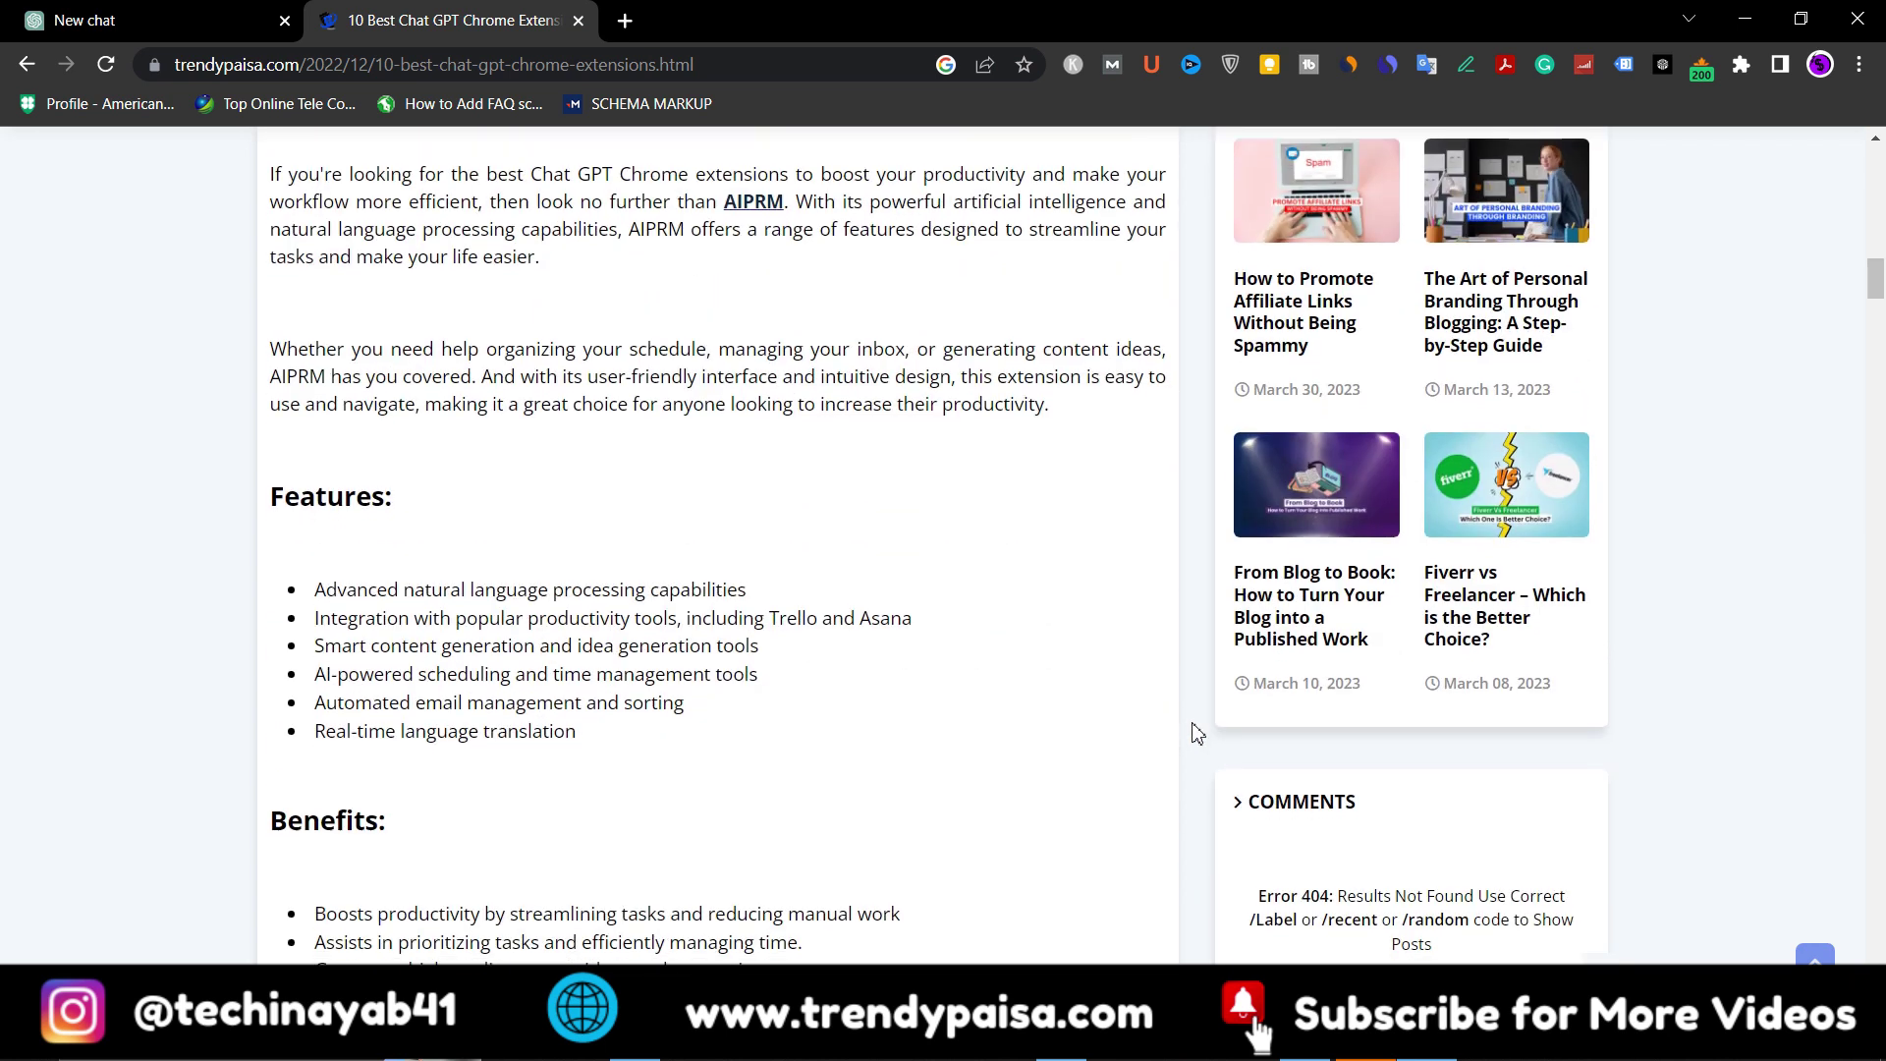
{"action": "scroll", "coordinate": [1195, 733], "scroll_direction": "down", "scroll_amount": 1}
{"action": "scroll", "coordinate": [1195, 731], "scroll_direction": "down", "scroll_amount": 2}
{"action": "scroll", "coordinate": [1195, 733], "scroll_direction": "down", "scroll_amount": 1}
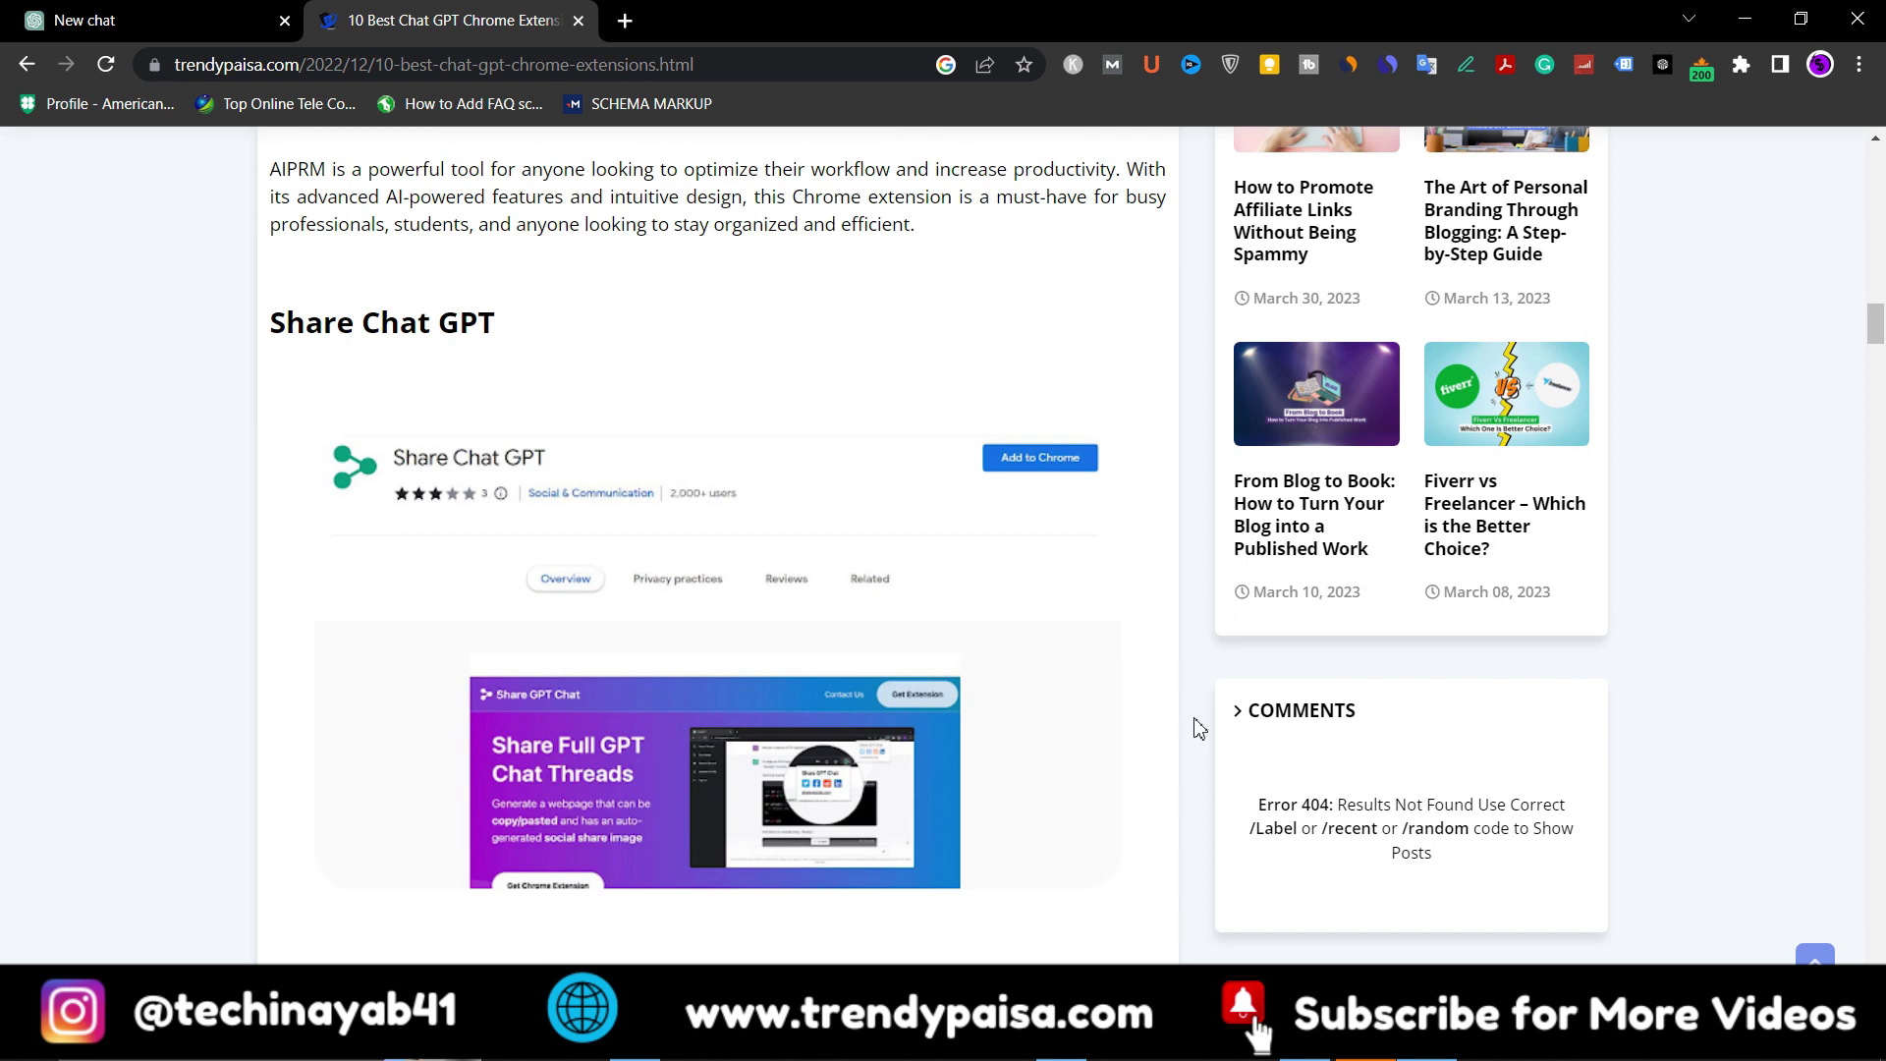
{"action": "scroll", "coordinate": [1197, 729], "scroll_direction": "down", "scroll_amount": 2}
{"action": "scroll", "coordinate": [1196, 728], "scroll_direction": "down", "scroll_amount": 2}
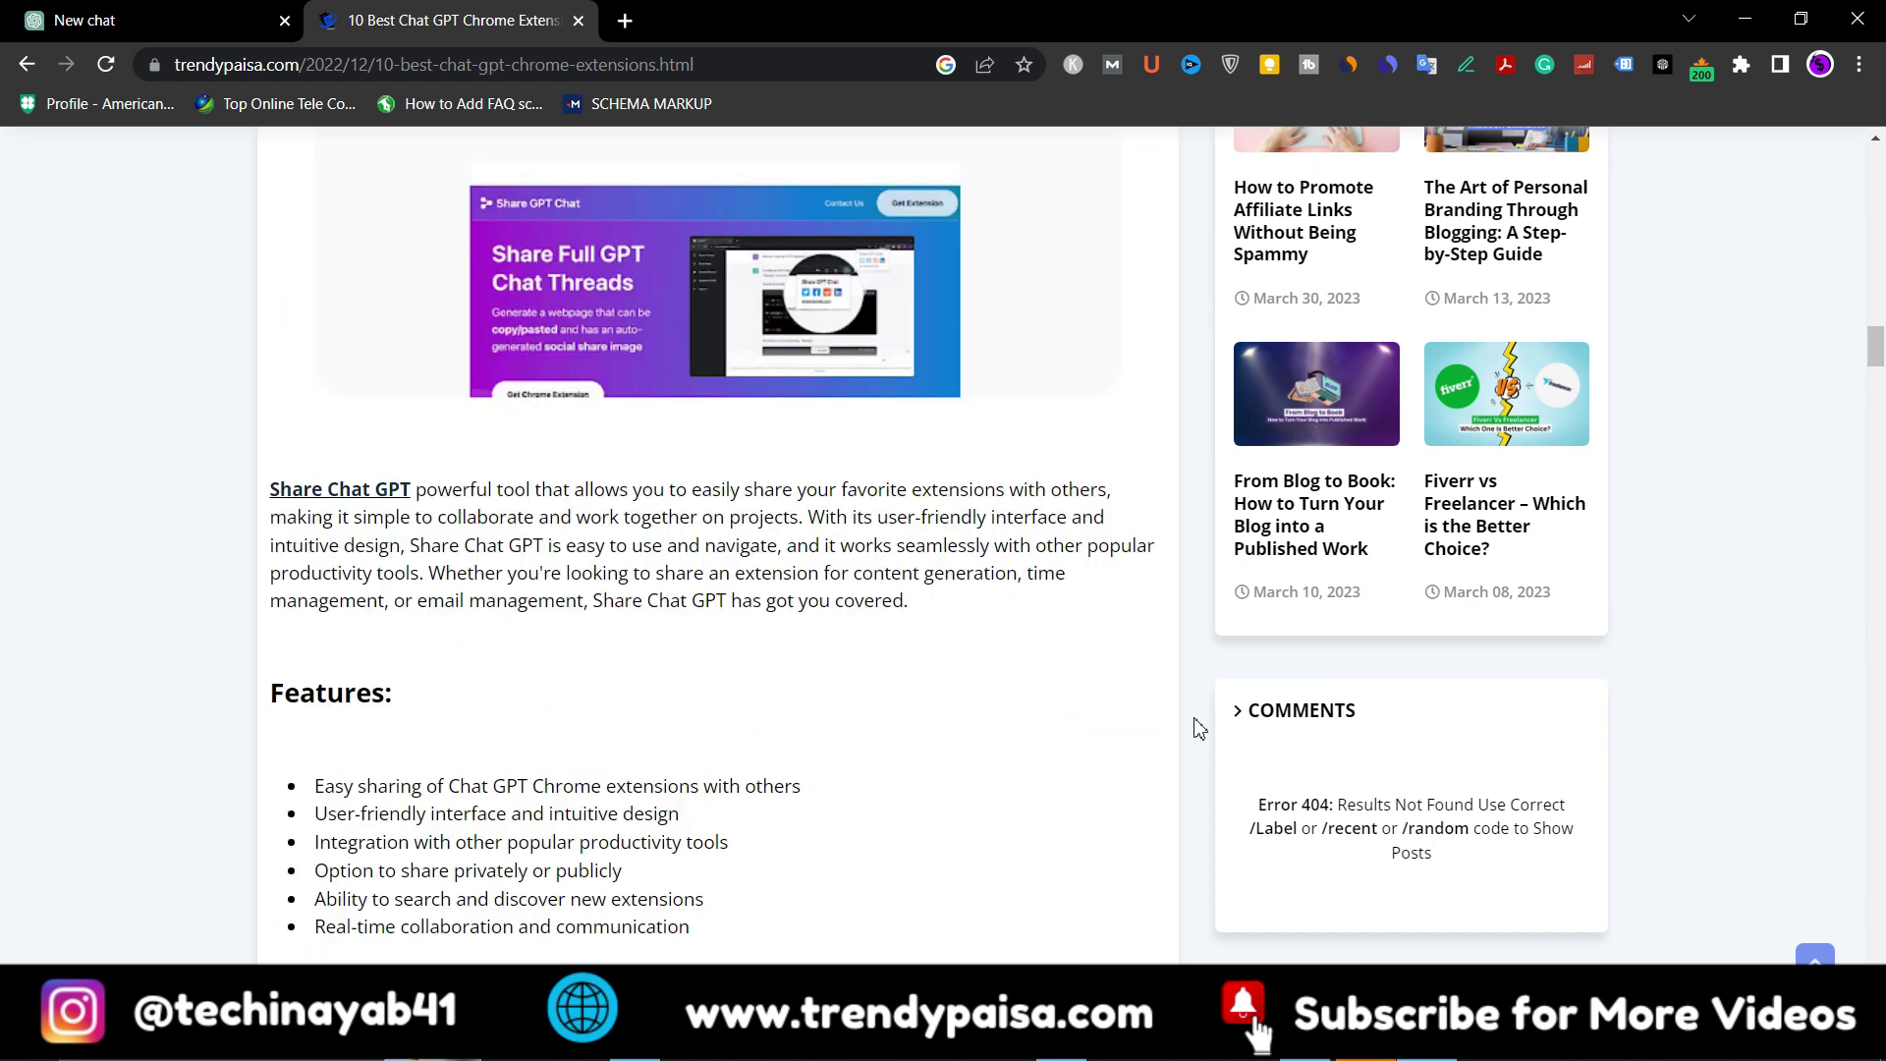
{"action": "scroll", "coordinate": [1197, 728], "scroll_direction": "down", "scroll_amount": 2}
{"action": "scroll", "coordinate": [1197, 728], "scroll_direction": "down", "scroll_amount": 2}
{"action": "scroll", "coordinate": [1197, 728], "scroll_direction": "down", "scroll_amount": 2}
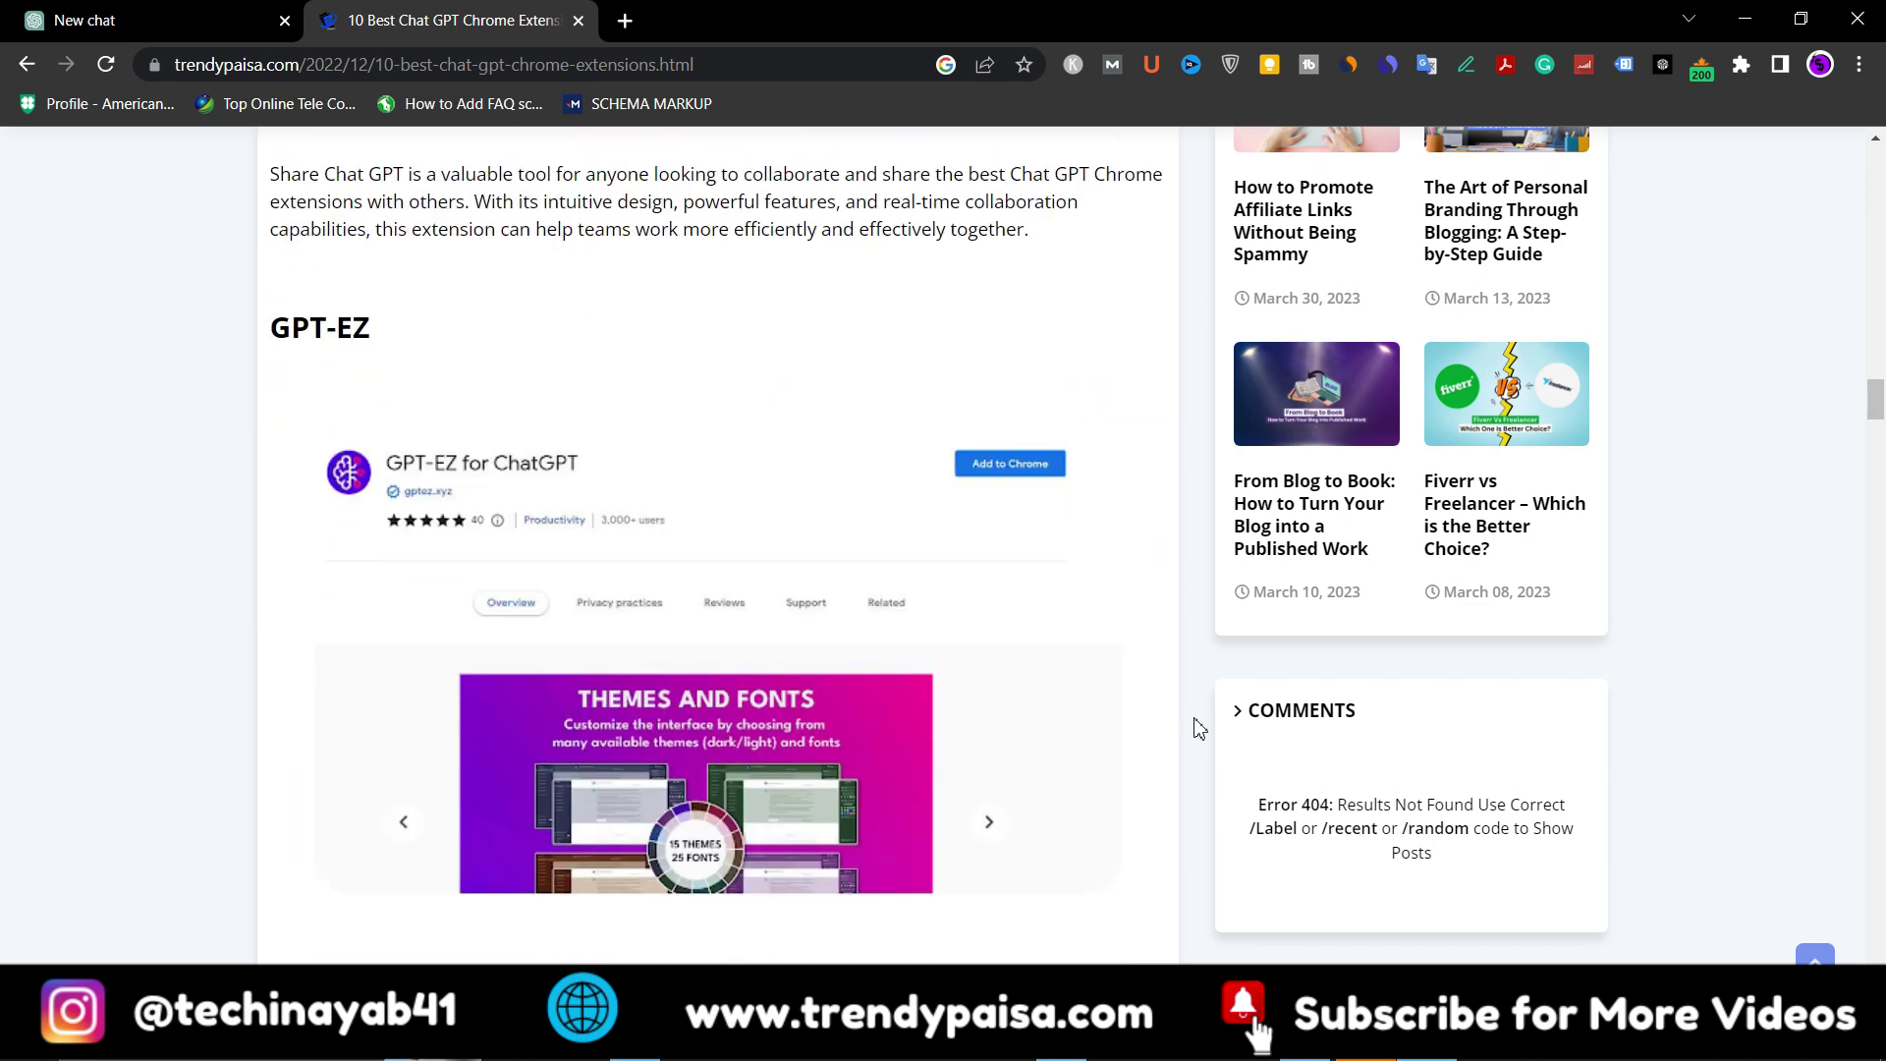
{"action": "scroll", "coordinate": [1197, 729], "scroll_direction": "down", "scroll_amount": 1}
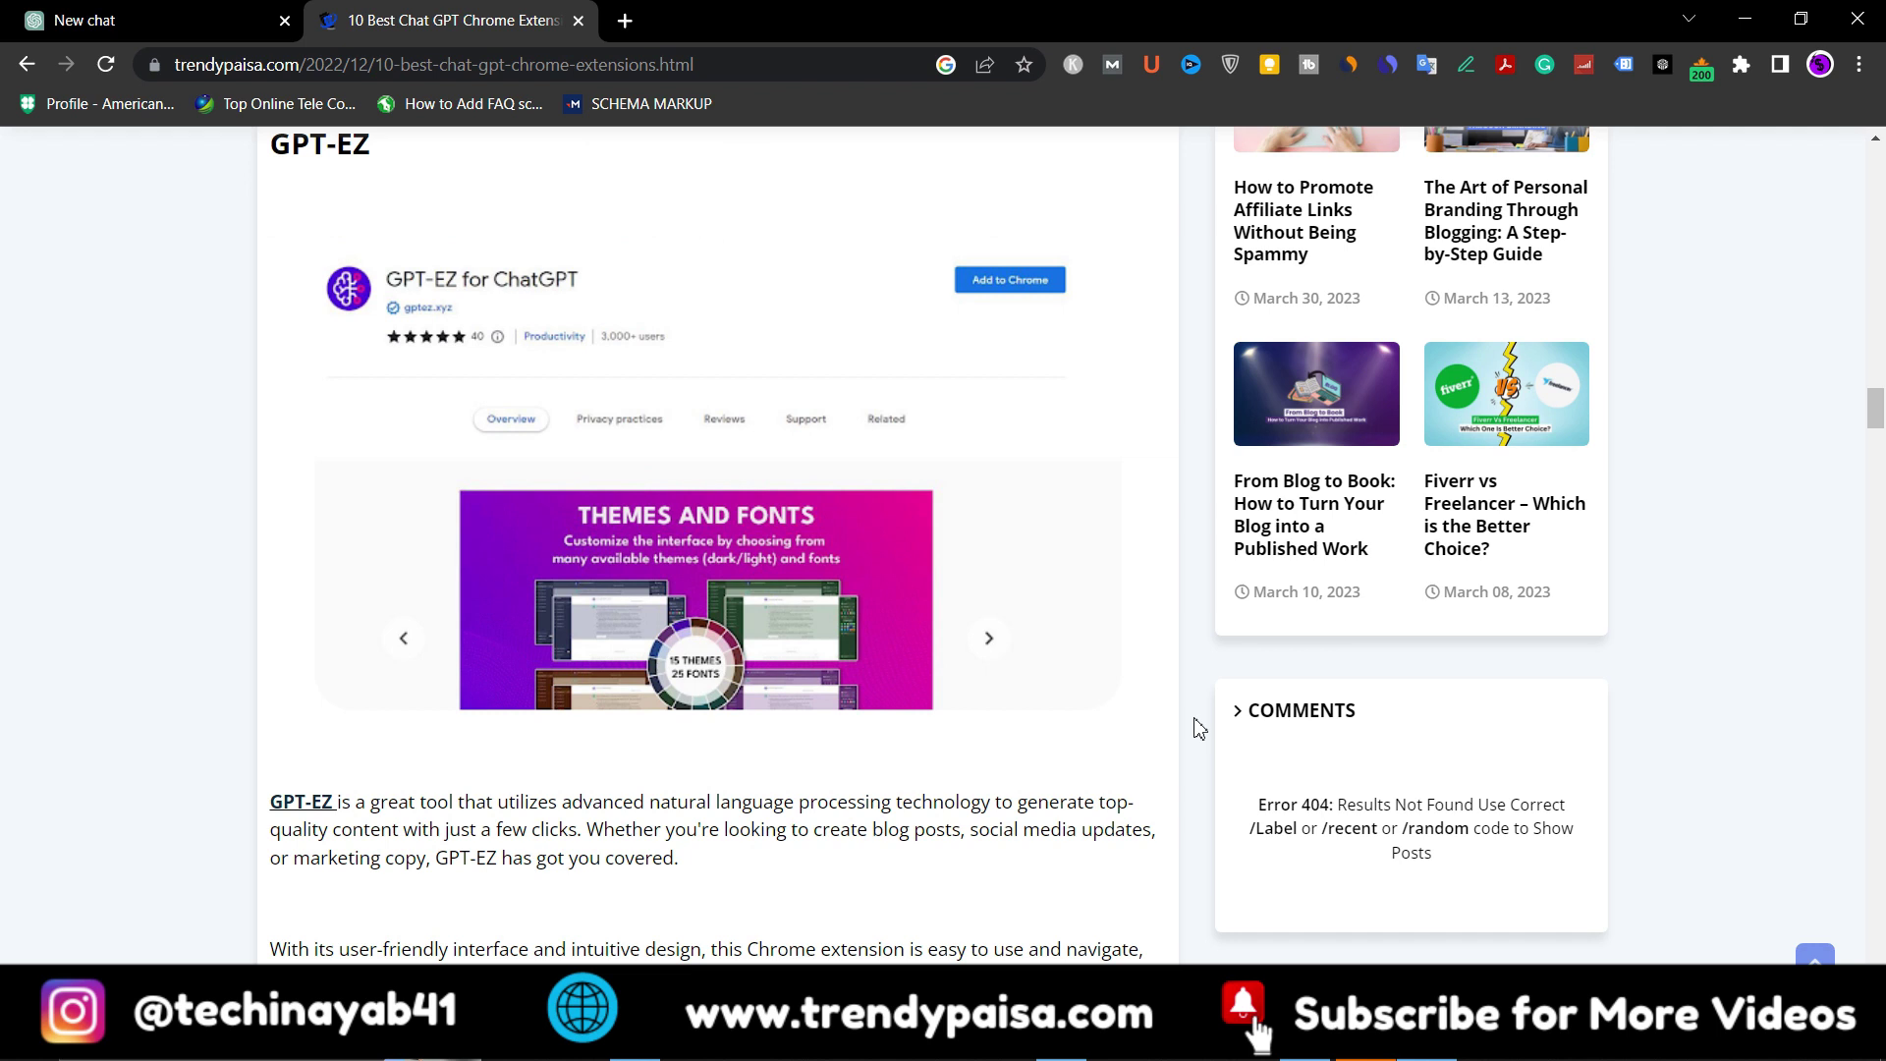
{"action": "scroll", "coordinate": [1196, 729], "scroll_direction": "down", "scroll_amount": 1}
{"action": "scroll", "coordinate": [1196, 728], "scroll_direction": "down", "scroll_amount": 1}
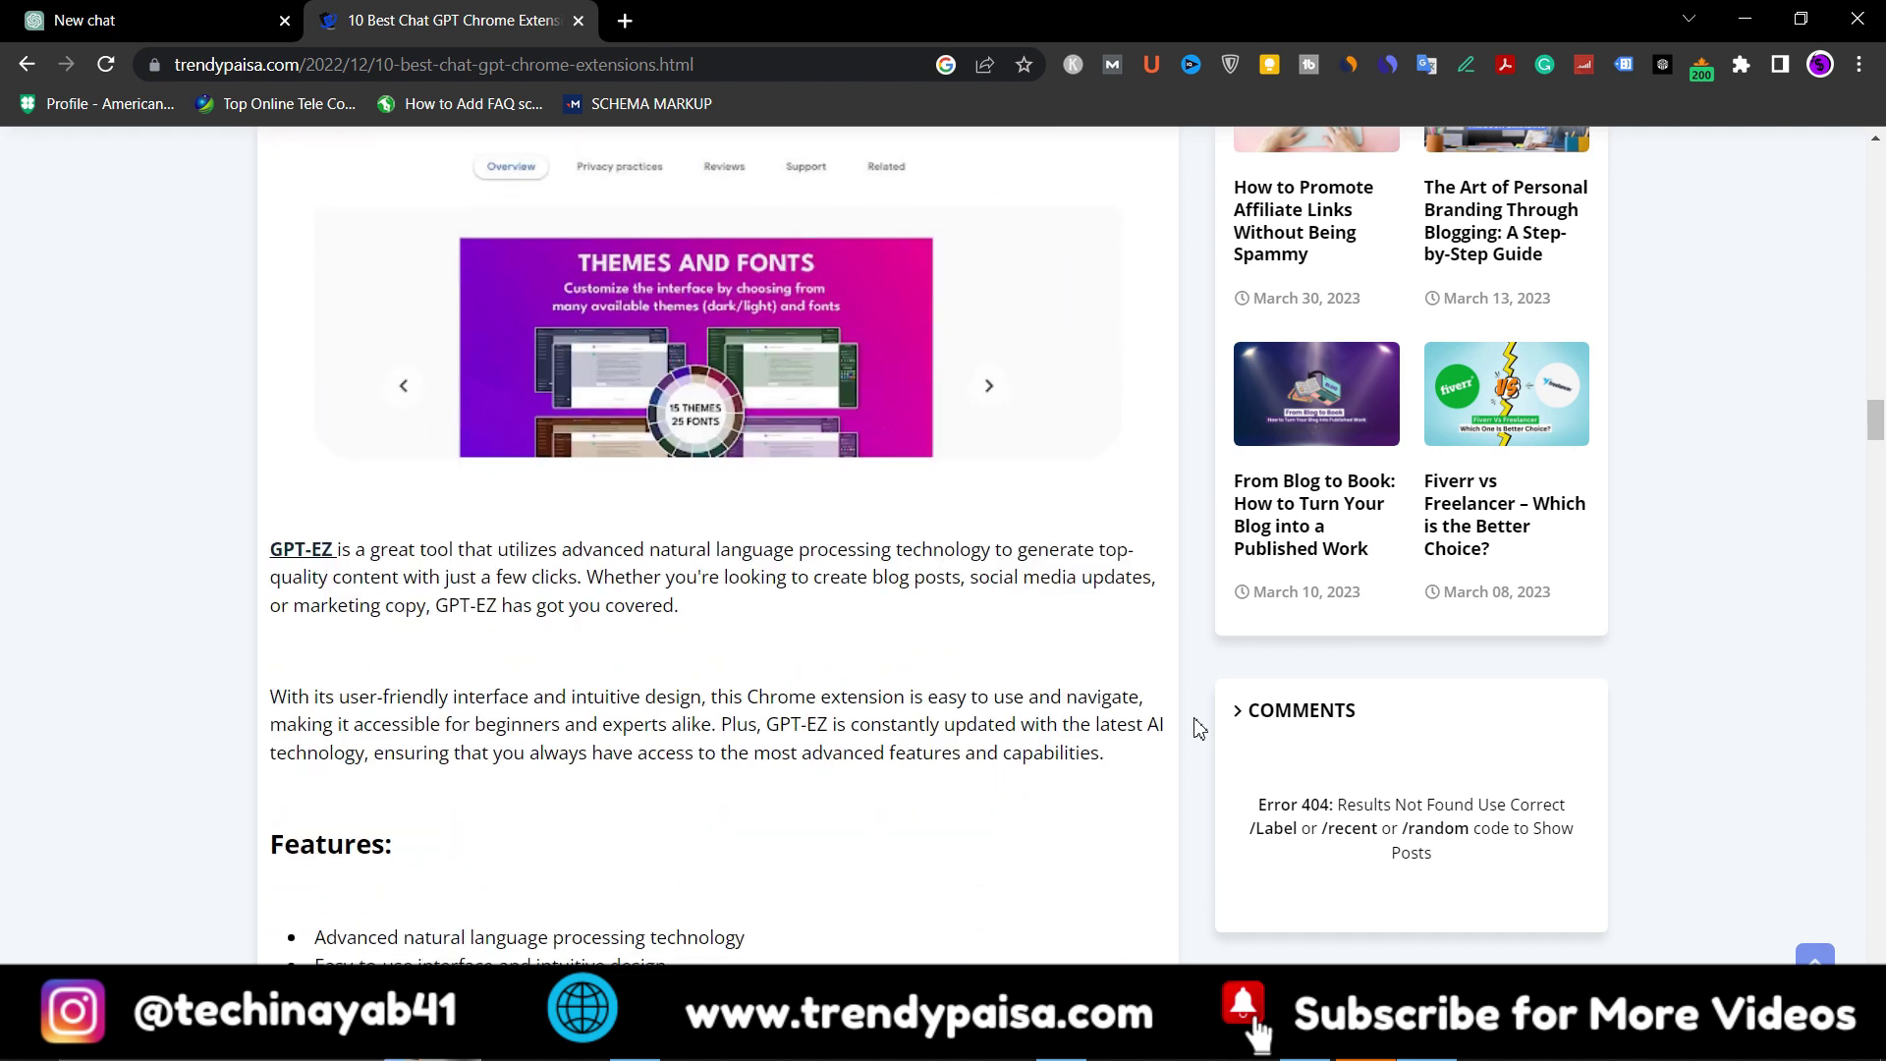
{"action": "scroll", "coordinate": [1197, 729], "scroll_direction": "down", "scroll_amount": 1}
{"action": "scroll", "coordinate": [1196, 728], "scroll_direction": "down", "scroll_amount": 1}
{"action": "scroll", "coordinate": [1197, 728], "scroll_direction": "down", "scroll_amount": 2}
{"action": "scroll", "coordinate": [1197, 728], "scroll_direction": "down", "scroll_amount": 1}
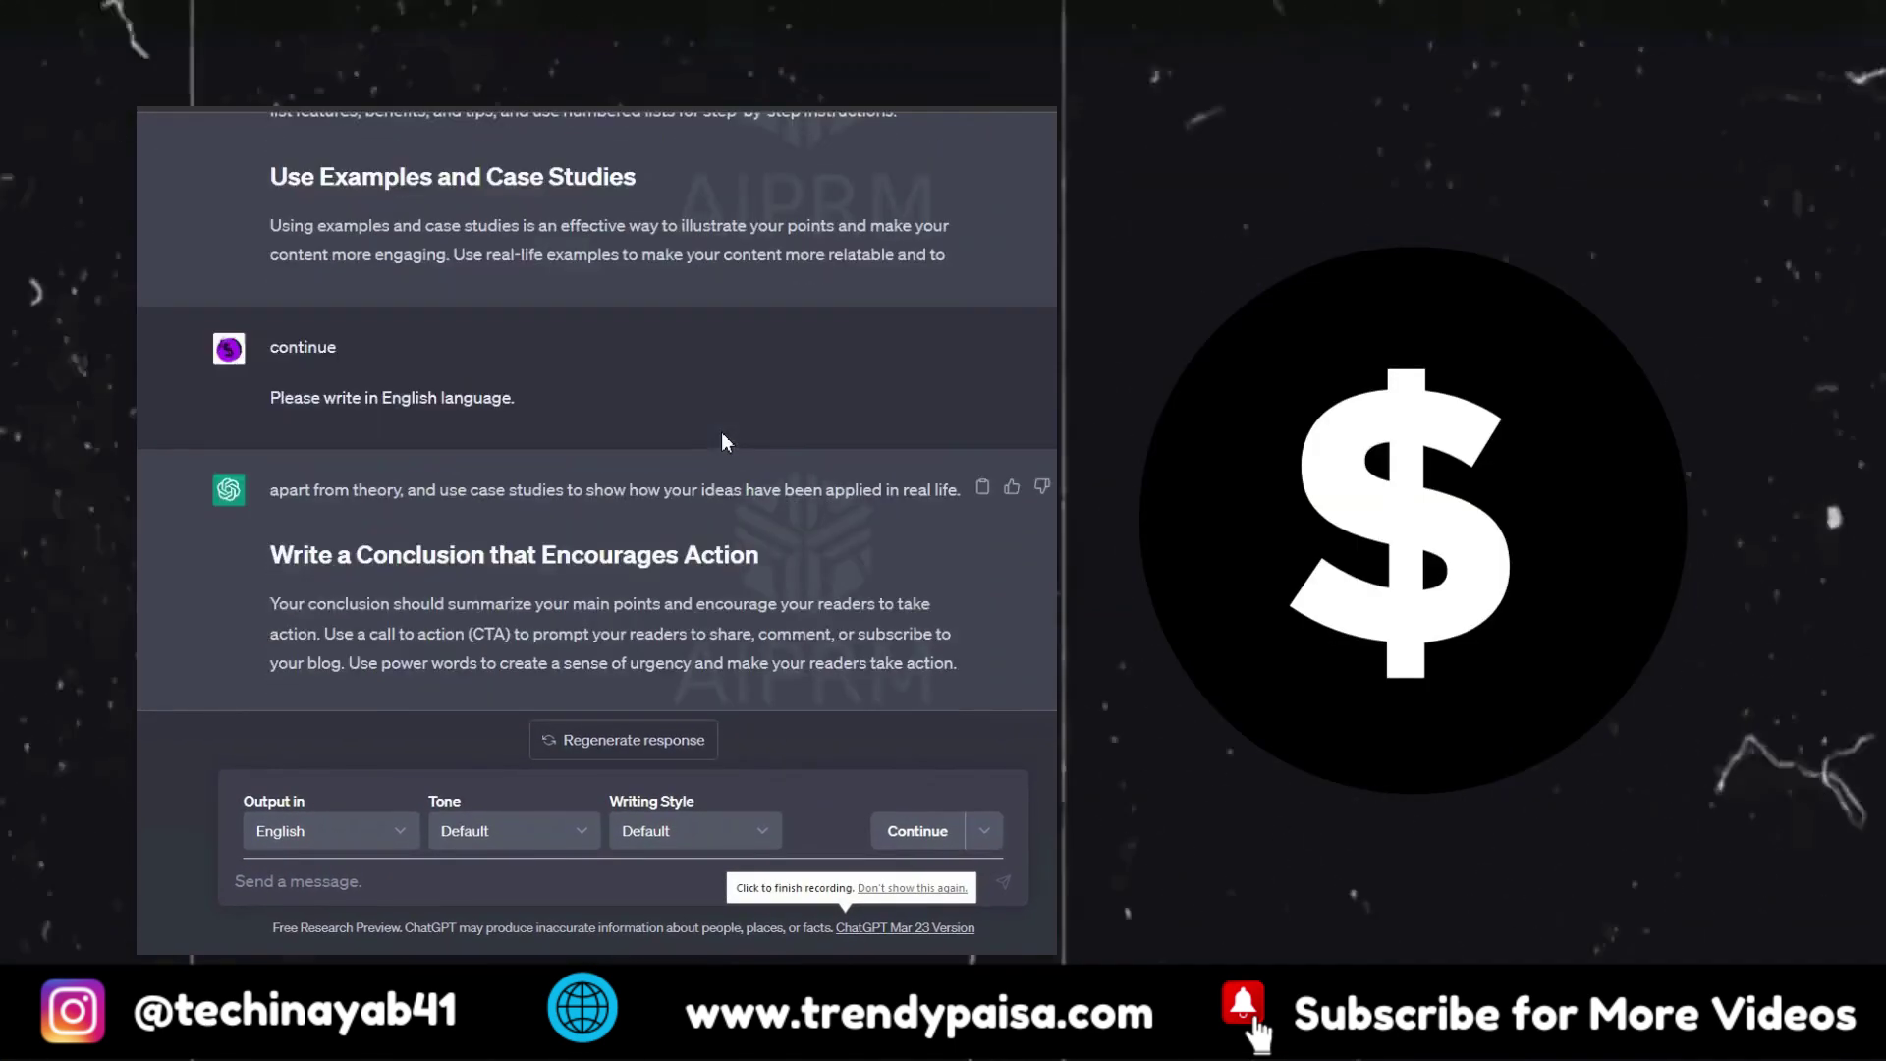
{"action": "scroll", "coordinate": [721, 432], "scroll_direction": "down", "scroll_amount": 5}
{"action": "scroll", "coordinate": [721, 431], "scroll_direction": "down", "scroll_amount": 3}
{"action": "scroll", "coordinate": [718, 435], "scroll_direction": "down", "scroll_amount": 5}
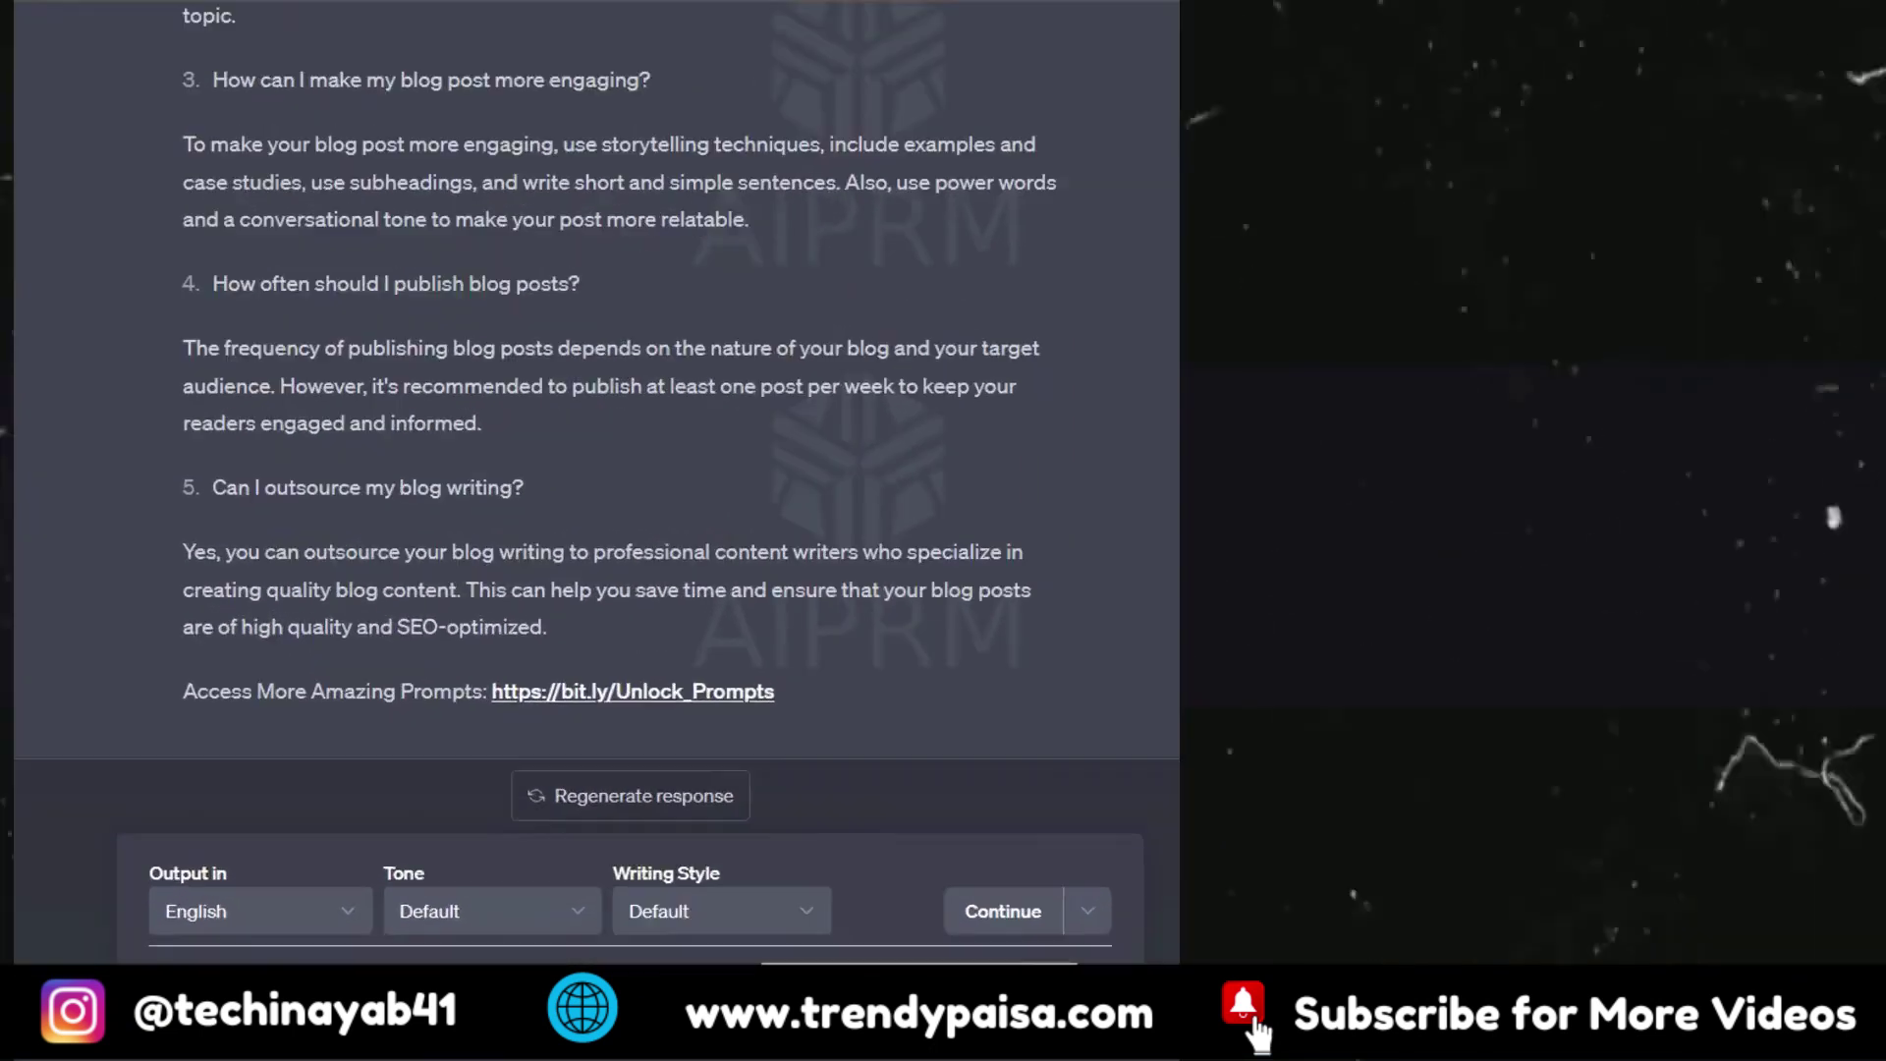